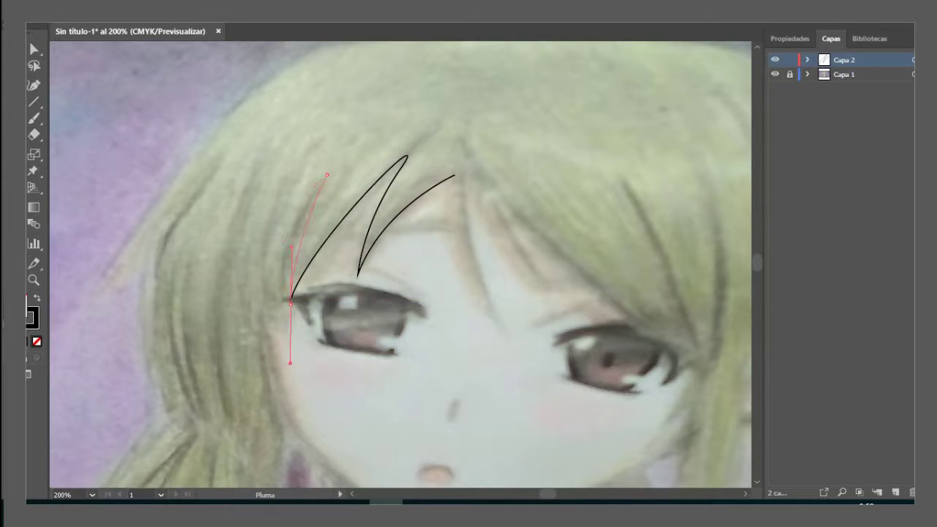
# Trace the outer fringe strand beside the left eye with the Pen tool and resume the fringe path at its central forehead peak.
pyautogui.click(279, 312)
pyautogui.moveTo(291, 188); pyautogui.dragTo(334, 114)
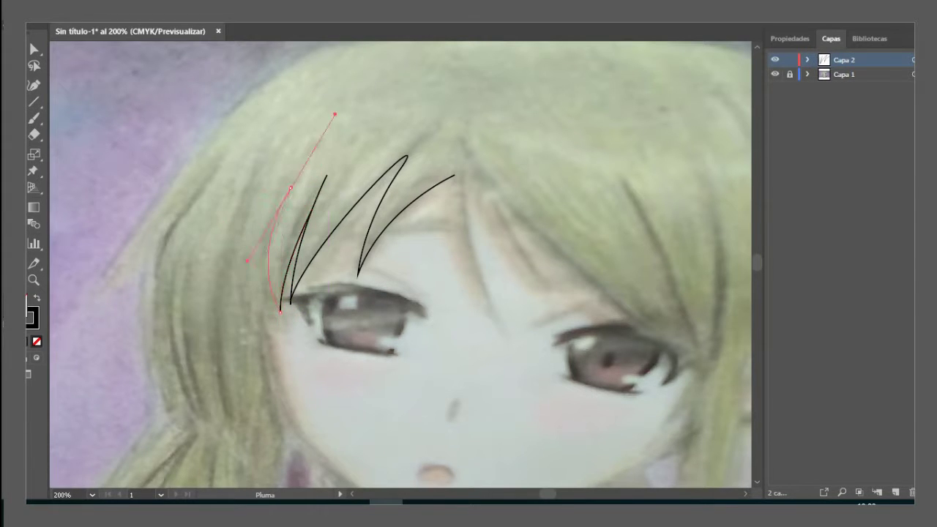
pyautogui.press('Escape')
pyautogui.scroll(2, 439, 293)
pyautogui.click(454, 240)
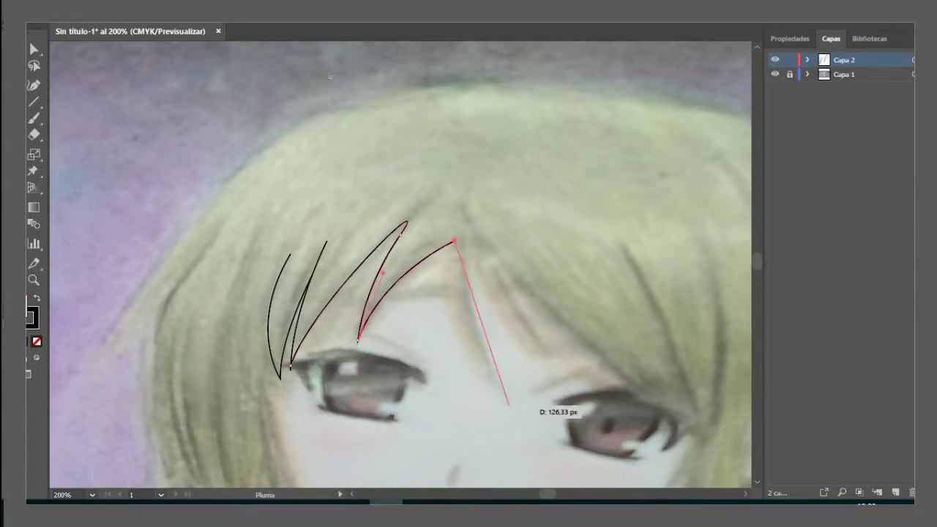
pyautogui.scroll(-5, 508, 404)
pyautogui.click(510, 234)
pyautogui.keyDown('ctrl'); pyautogui.click(540, 288); pyautogui.keyUp('ctrl')
pyautogui.hotkey('ctrl', 'z')
pyautogui.hotkey('ctrl', 'z')
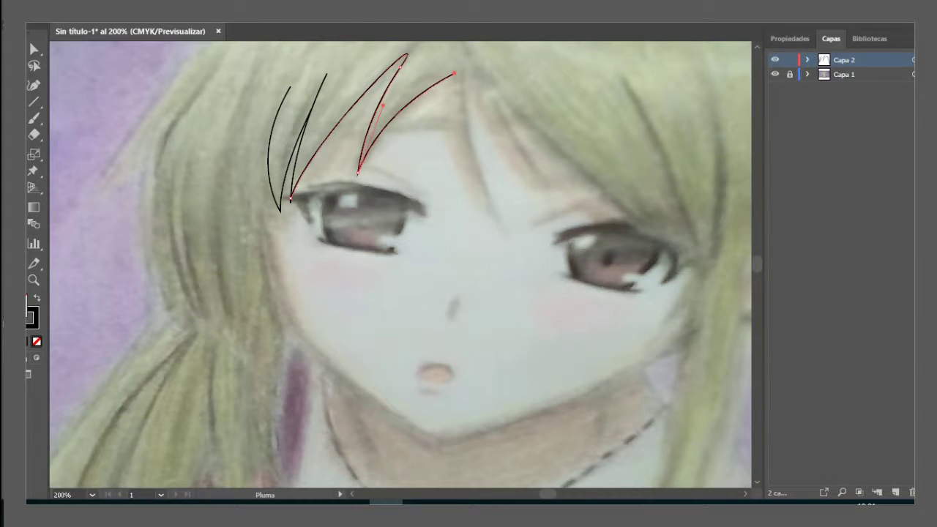
# Trace the thin central fringe strand from the forehead peak down to its tip between the eyes and back up.
pyautogui.click(492, 223)
pyautogui.keyDown('ctrl'); pyautogui.click(520, 273); pyautogui.keyUp('ctrl')
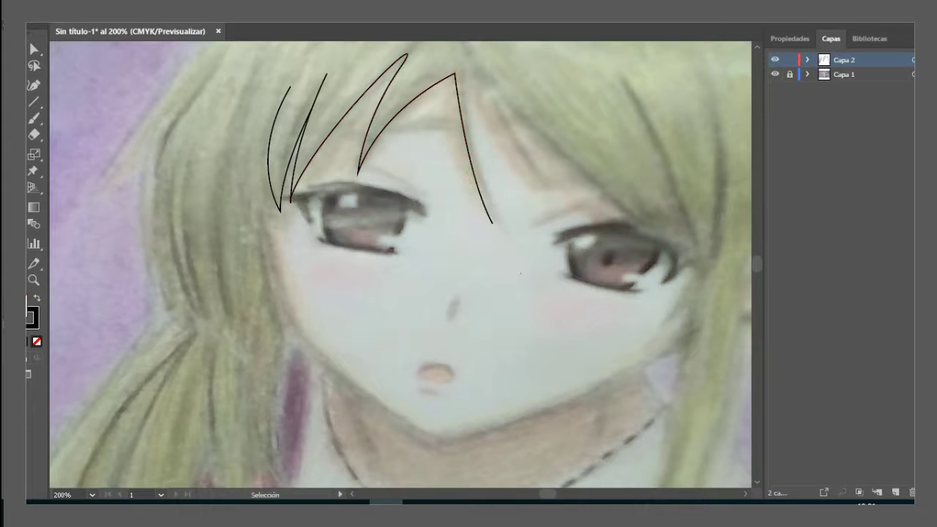
pyautogui.scroll(4, 491, 219)
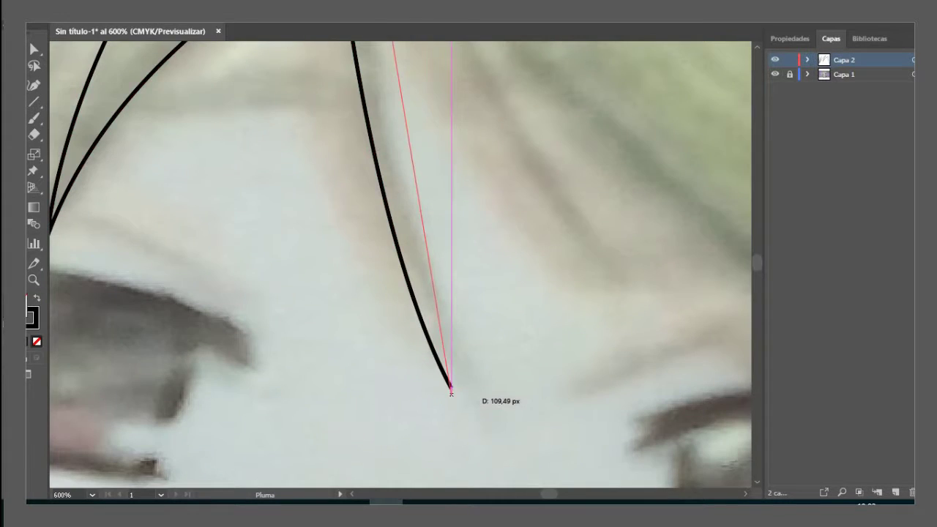
pyautogui.moveTo(457, 395); pyautogui.dragTo(484, 438)
pyautogui.moveTo(431, 355); pyautogui.dragTo(521, 327)
pyautogui.scroll(-2, 432, 360)
pyautogui.scroll(-2, 399, 264)
pyautogui.scroll(-5, 400, 263)
pyautogui.scroll(5, 400, 264)
pyautogui.hotkey('ctrl', 'shift', 'a')
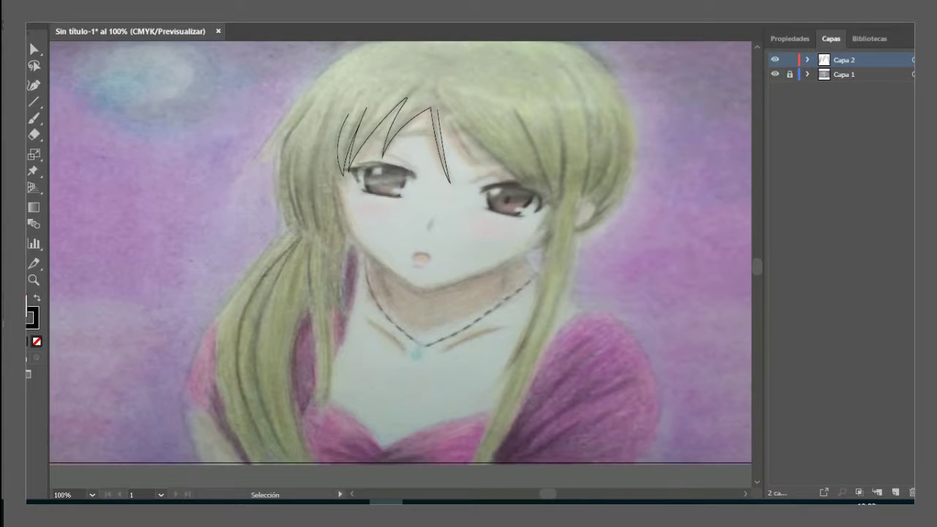
# Trace the short fringe strand next to the central one, running down toward the right eye and back up to the hairline.
pyautogui.scroll(2, 472, 118)
pyautogui.press('p')
pyautogui.moveTo(401, 116); pyautogui.dragTo(550, 229)
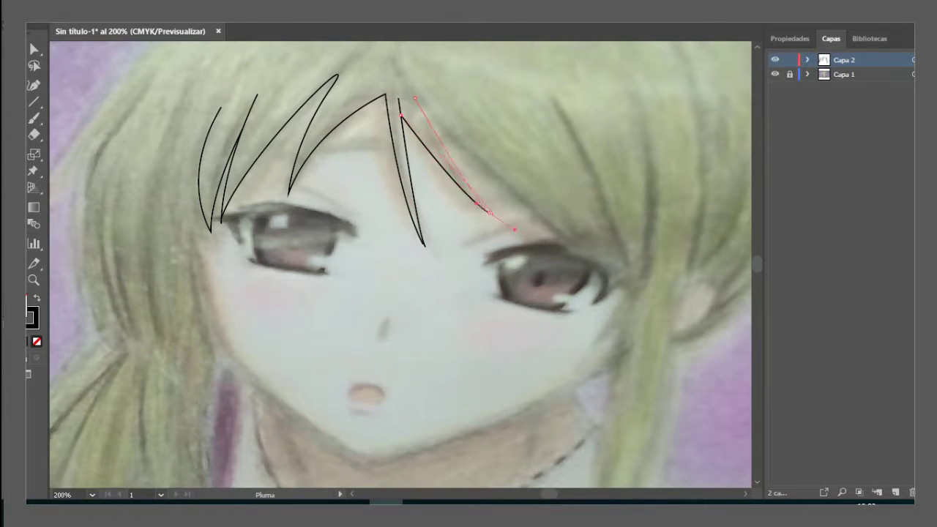
pyautogui.scroll(2, 597, 308)
pyautogui.scroll(4, 472, 260)
pyautogui.moveTo(450, 329); pyautogui.dragTo(449, 324)
pyautogui.hotkey('ctrl', 'z')
pyautogui.moveTo(395, 299); pyautogui.dragTo(435, 330)
pyautogui.click(270, 111)
pyautogui.press('v')
pyautogui.hotkey('ctrl', 'shift', 'a')
pyautogui.scroll(2, 400, 265)
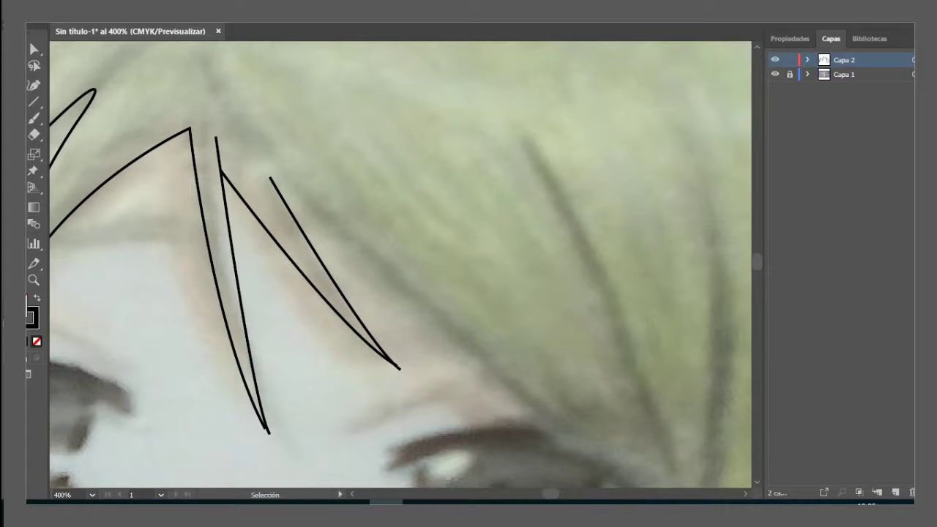
# Trace the long side-swept fringe lock diagonally down past the right eye and back up into the hair.
pyautogui.scroll(-1, 399, 265)
pyautogui.press('p')
pyautogui.click(281, 162)
pyautogui.moveTo(591, 422); pyautogui.dragTo(554, 242)
pyautogui.scroll(1, 706, 472)
pyautogui.scroll(-2, 712, 479)
pyautogui.scroll(2, 720, 440)
pyautogui.scroll(-1, 658, 410)
pyautogui.scroll(-2, 554, 241)
pyautogui.hscroll(2, 554, 241)
pyautogui.scroll(-1, 600, 410)
pyautogui.click(474, 137)
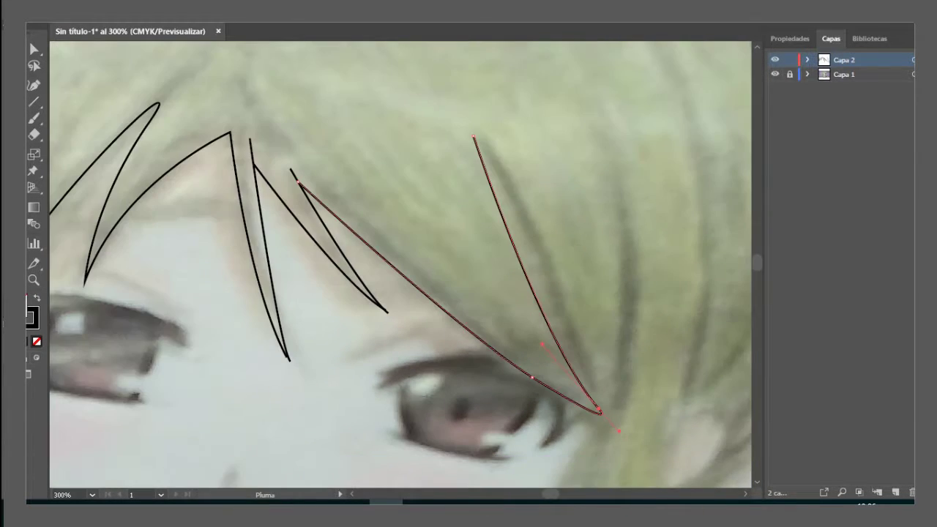
pyautogui.press('v')
pyautogui.hotkey('ctrl', 'shift', 'a')
pyautogui.scroll(-1, 600, 410)
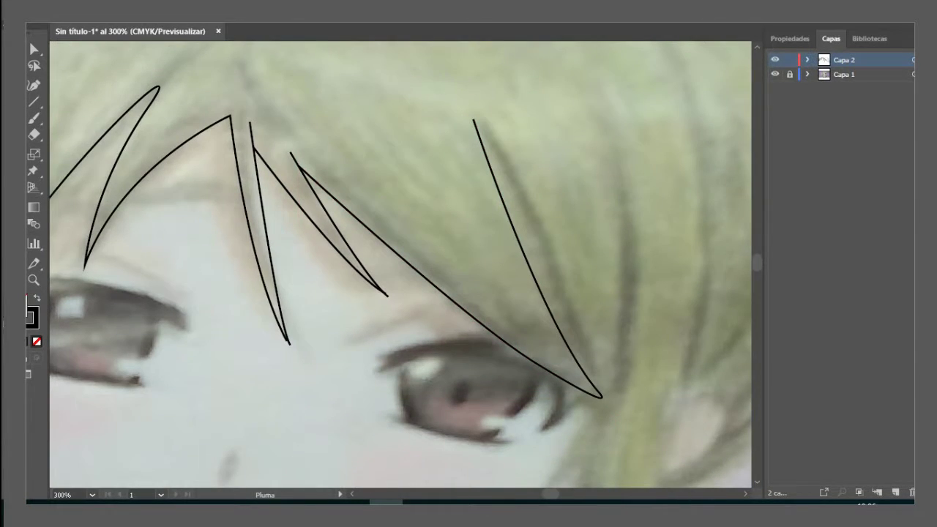
# Hide the reference layer Capa 1 to examine the linework on its own, and show it again.
pyautogui.click(775, 74)
pyautogui.hotkey('ctrl', '0')
pyautogui.hotkey('ctrl', '1')
pyautogui.click(774, 74)
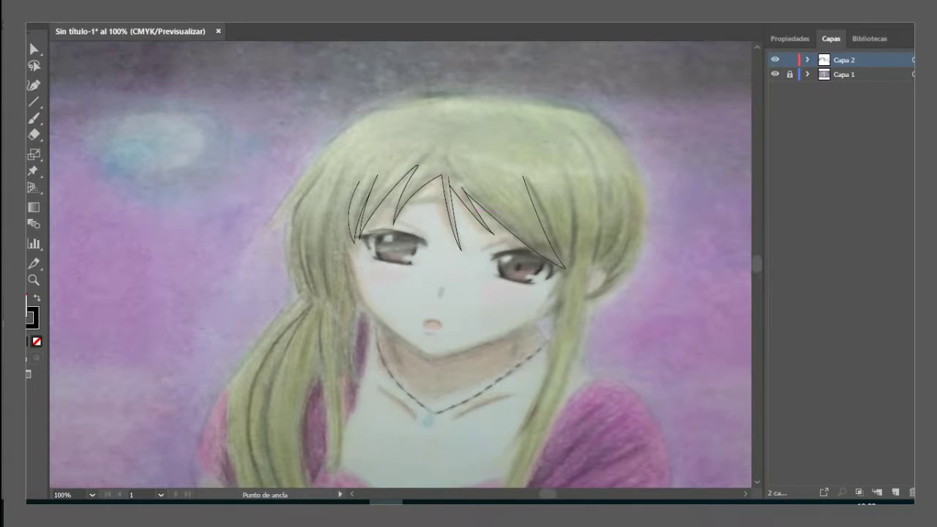
# Trace another hair strand from the crown down to the tip of the side-swept lock beside the right eye.
pyautogui.hotkey('ctrl', '+')
pyautogui.click(567, 132)
pyautogui.moveTo(578, 316); pyautogui.dragTo(590, 334)
pyautogui.press('v')
pyautogui.scroll(-2, 400, 265)
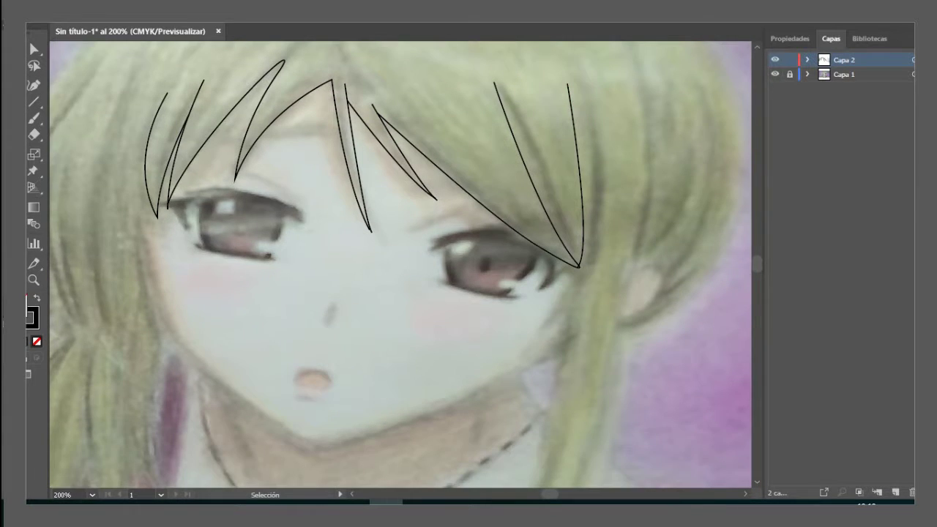
# Trace the face contour from the left cheek down to the chin and partway along the right jaw.
pyautogui.hotkey('ctrl', 'shift', 'w')
pyautogui.scroll(1, 400, 265)
pyautogui.hotkey('ctrl', 'shift', 'w')
pyautogui.hotkey('ctrl', 'shift', 'w')
pyautogui.scroll(2, 401, 265)
pyautogui.hotkey('ctrl', 'shift', 'w')
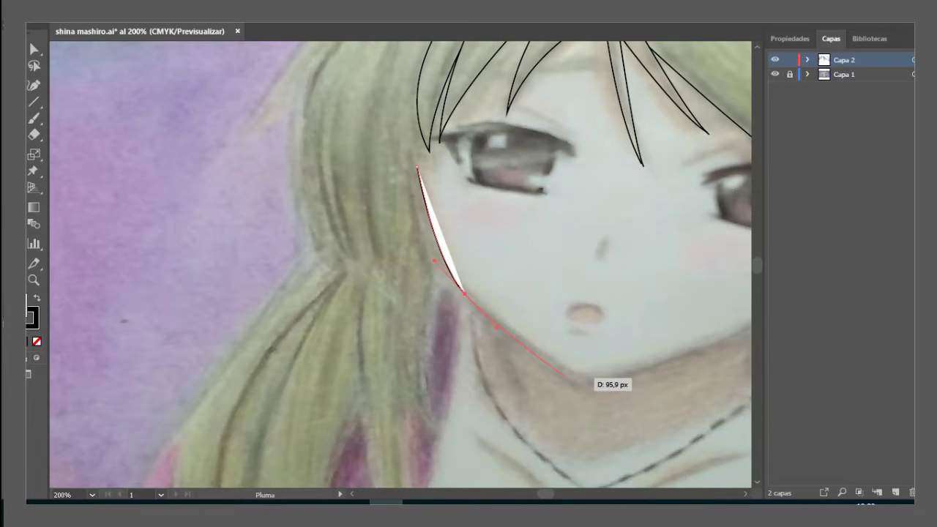
pyautogui.moveTo(590, 380)
pyautogui.mouseDown()
pyautogui.moveTo(635, 375)
pyautogui.moveTo(679, 353)
pyautogui.mouseUp()
pyautogui.scroll(2, 678, 353)
pyautogui.moveTo(483, 418); pyautogui.dragTo(607, 386)
pyautogui.click(715, 354)
# Extend the right jawline up to the hair beside the right cheek.
pyautogui.hscroll(5, 696, 336)
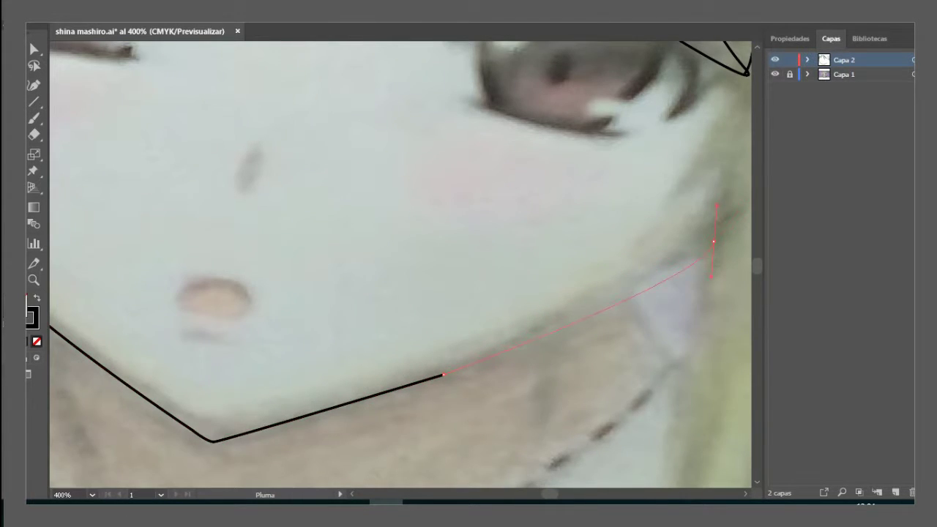
pyautogui.scroll(3, 713, 246)
pyautogui.scroll(-3, 713, 246)
pyautogui.moveTo(715, 243); pyautogui.dragTo(715, 323)
pyautogui.press('v')
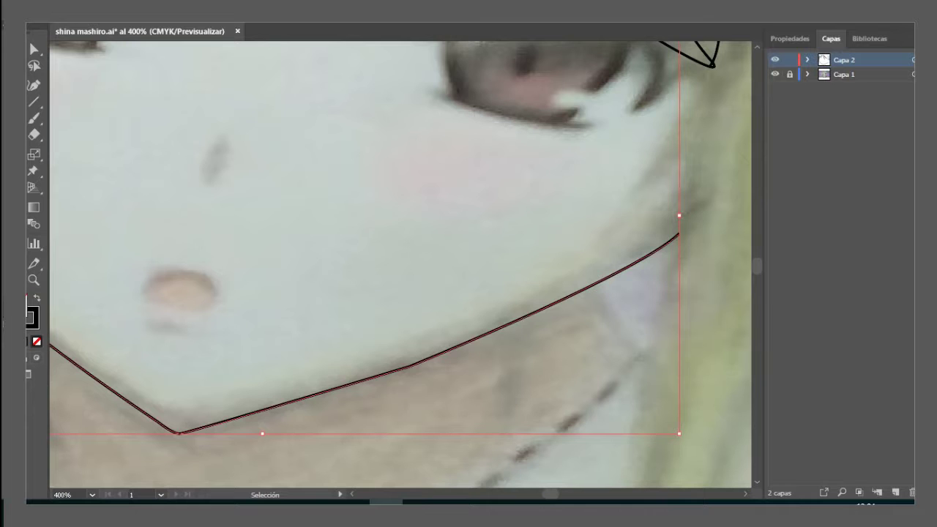
# Trace the short pointed hair tips that fall beside the right cheek and jaw.
pyautogui.hotkey('ctrl', '-')
pyautogui.press('p')
pyautogui.click(693, 112)
pyautogui.moveTo(636, 211); pyautogui.dragTo(668, 212)
pyautogui.moveTo(700, 163); pyautogui.dragTo(698, 139)
pyautogui.moveTo(662, 266)
pyautogui.mouseDown()
pyautogui.moveTo(659, 311)
pyautogui.moveTo(657, 257)
pyautogui.moveTo(657, 299)
pyautogui.moveTo(661, 287)
pyautogui.mouseUp()
pyautogui.scroll(1, 658, 311)
pyautogui.press('v')
pyautogui.hotkey('ctrl', '1')
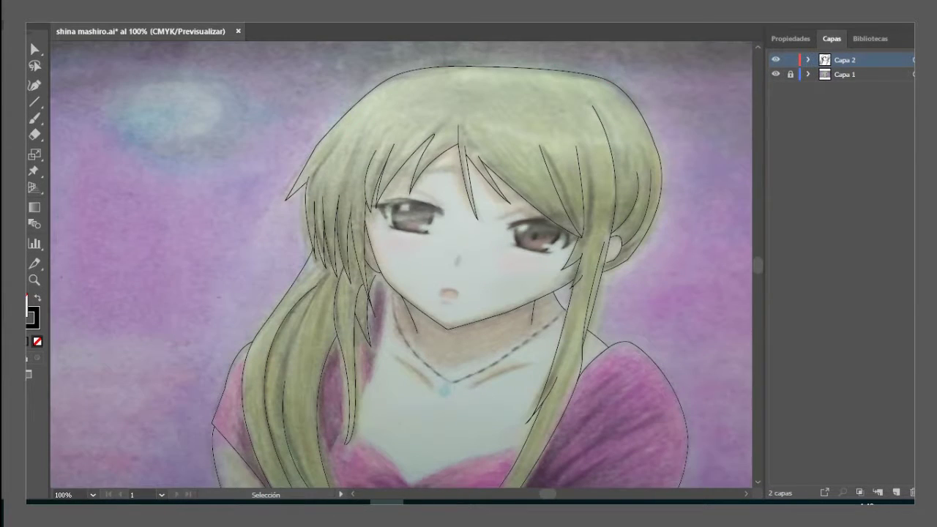
# Trace a long fold line across the right sleeve, from the hair's lower edge up toward the shoulder.
pyautogui.press('p')
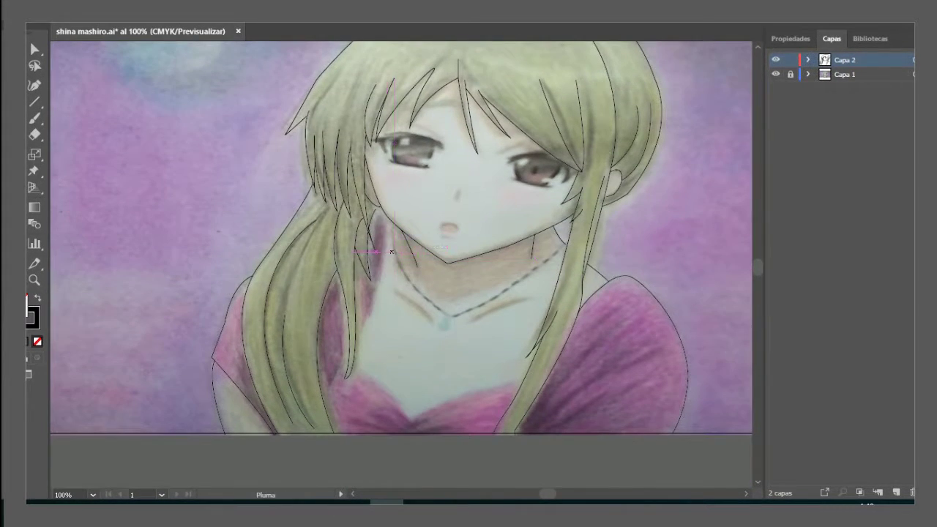
pyautogui.scroll(1, 391, 251)
pyautogui.scroll(-3, 391, 251)
pyautogui.hscroll(5, 392, 251)
pyautogui.click(249, 419)
pyautogui.moveTo(476, 207); pyautogui.dragTo(523, 233)
pyautogui.press('v')
# Add further fold lines fanning out across the lower part of the right sleeve.
pyautogui.press('p')
pyautogui.scroll(-1, 401, 234)
pyautogui.click(270, 391)
pyautogui.click(404, 273)
pyautogui.moveTo(427, 259); pyautogui.dragTo(450, 244)
pyautogui.press('Escape')
pyautogui.click(421, 319)
pyautogui.click(291, 397)
pyautogui.press('Escape')
# Trace the short upper edge of the sleeve over the right shoulder.
pyautogui.scroll(2, 292, 395)
pyautogui.moveTo(399, 140)
pyautogui.mouseDown()
pyautogui.moveTo(659, 237)
pyautogui.moveTo(503, 187)
pyautogui.moveTo(484, 158)
pyautogui.mouseUp()
pyautogui.scroll(2, 502, 187)
pyautogui.press('Escape')
pyautogui.press('v')
pyautogui.hotkey('ctrl', '-')
pyautogui.hotkey('ctrl', '-')
pyautogui.hotkey('ctrl', '-')
pyautogui.hotkey('ctrl', '-')
pyautogui.hotkey('ctrl', '-')
pyautogui.scroll(-1, 466, 191)
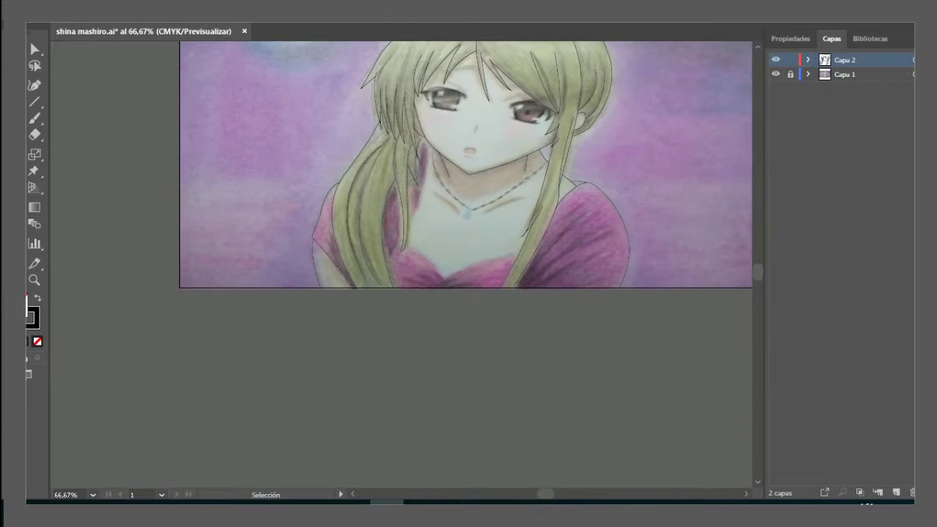
# Trace the inner edge of the left sleeve from the neck down to the hanging hair strand.
pyautogui.hotkey('ctrl', '+')
pyautogui.hotkey('ctrl', '+')
pyautogui.scroll(2, 401, 249)
pyautogui.press('p')
pyautogui.moveTo(435, 130); pyautogui.dragTo(347, 331)
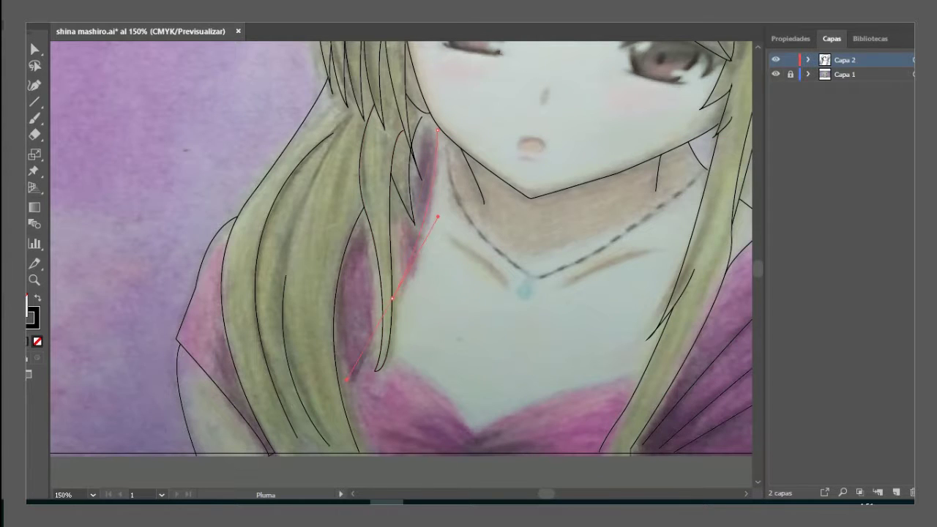
pyautogui.moveTo(423, 297); pyautogui.dragTo(427, 230)
# Trace the dress's heart-shaped neckline from the left hair strand through the centre dip to the right hair lock.
pyautogui.moveTo(354, 375); pyautogui.dragTo(355, 374)
pyautogui.scroll(-2, 439, 329)
pyautogui.moveTo(472, 368); pyautogui.dragTo(493, 412)
pyautogui.click(474, 369)
pyautogui.moveTo(648, 304); pyautogui.dragTo(734, 300)
pyautogui.hotkey('ctrl', 'space')
pyautogui.moveTo(637, 219); pyautogui.dragTo(669, 381)
pyautogui.hotkey('ctrl', '-')
pyautogui.hotkey('ctrl', '-')
pyautogui.scroll(-1, 401, 264)
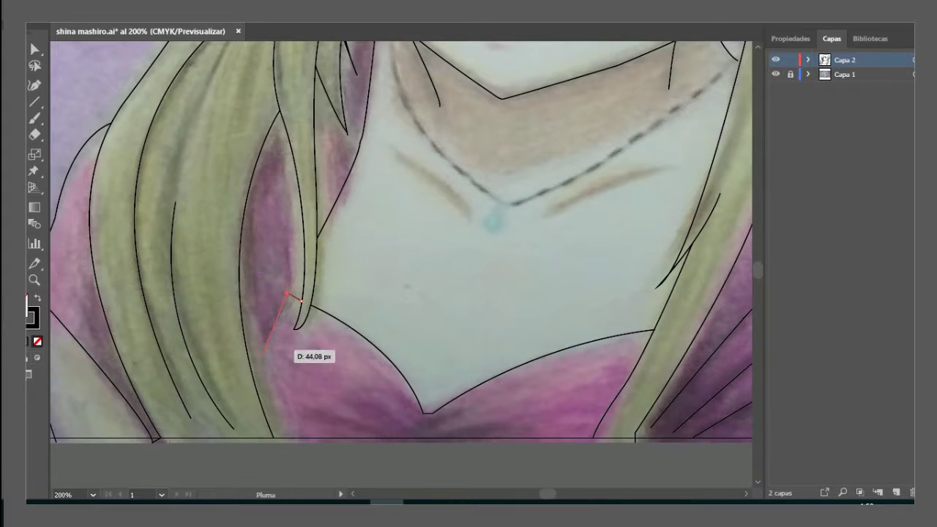
# Trace the small piece of dress edge between the left ponytail and the hanging hair strand.
pyautogui.click(300, 301)
pyautogui.click(251, 359)
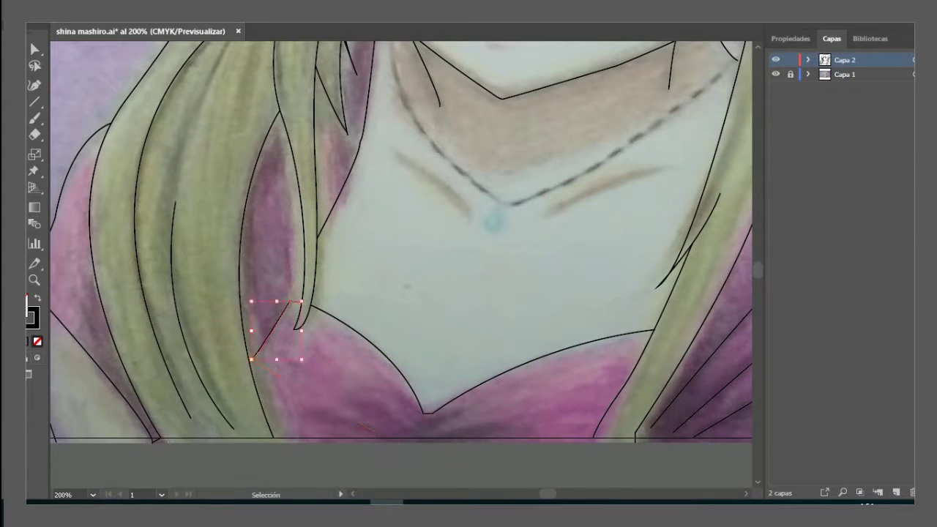
pyautogui.hotkey('ctrl', '-')
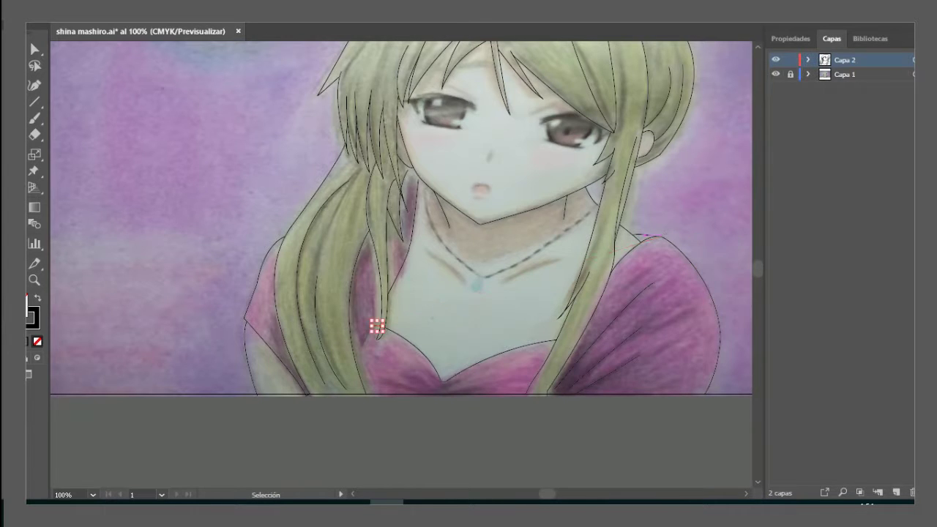
pyautogui.moveTo(377, 325); pyautogui.dragTo(376, 359)
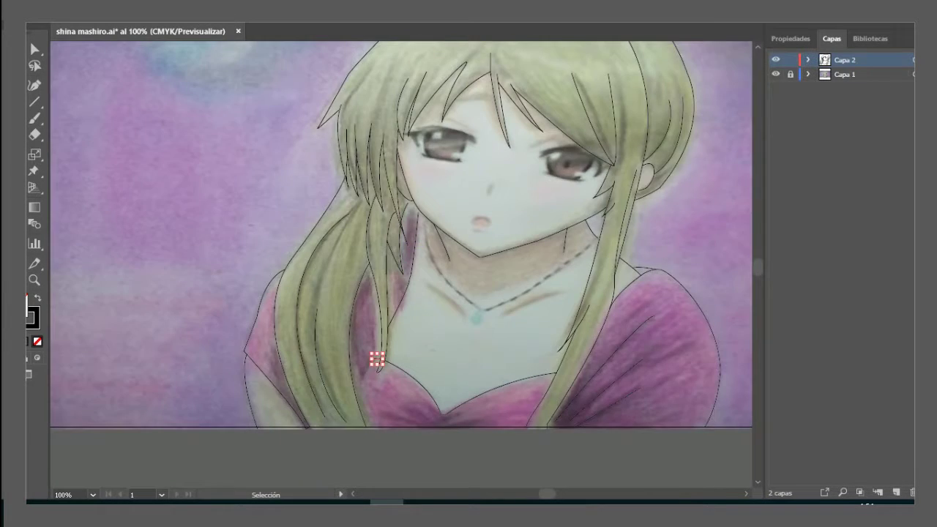
# Trace the left side of the necklace chain from beneath the jaw to its lowest point above the pendant.
pyautogui.hotkey('ctrl', '+')
pyautogui.press('p')
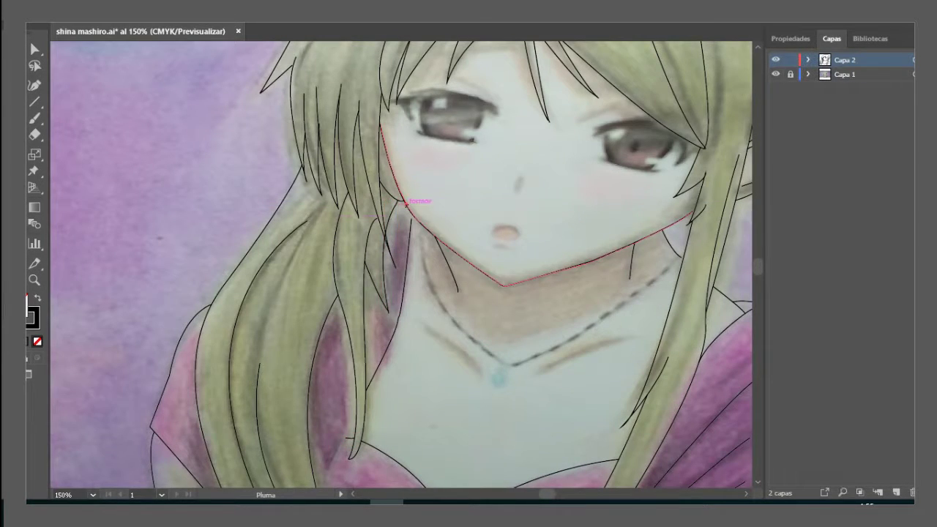
pyautogui.scroll(-4, 418, 209)
pyautogui.hotkey('ctrl', '+')
pyautogui.hotkey('ctrl', '+')
pyautogui.click(262, 71)
pyautogui.moveTo(262, 136); pyautogui.dragTo(271, 149)
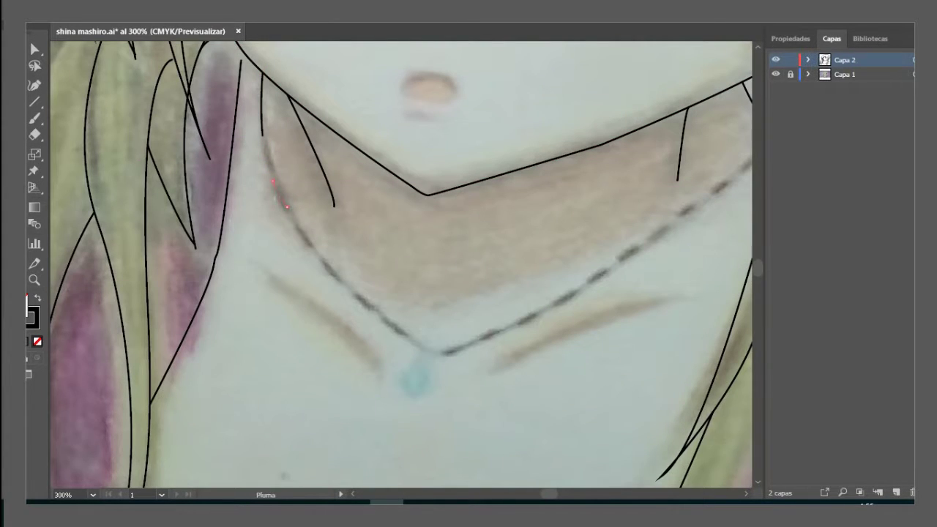
pyautogui.hotkey('ctrl', 'z')
pyautogui.moveTo(433, 352); pyautogui.dragTo(637, 465)
pyautogui.click(433, 351)
# Trace the right side of the necklace chain from its lowest point up to the right hair lock.
pyautogui.click(488, 332)
pyautogui.moveTo(533, 308); pyautogui.dragTo(373, 338)
pyautogui.moveTo(696, 207); pyautogui.dragTo(724, 167)
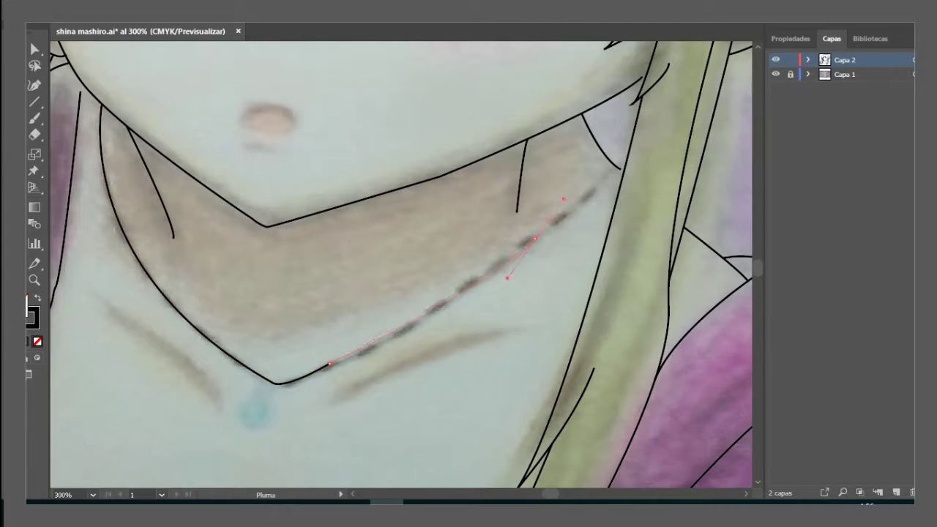
pyautogui.click(617, 174)
pyautogui.moveTo(617, 174); pyautogui.dragTo(530, 298)
pyautogui.hotkey('ctrl', '-')
# Outline one half of the drop-shaped pendant below the necklace chain.
pyautogui.scroll(3, 371, 470)
pyautogui.click(250, 349)
pyautogui.click(232, 362)
pyautogui.click(231, 378)
pyautogui.click(242, 409)
pyautogui.click(254, 413)
pyautogui.press('Escape')
# Duplicate the pendant's half-outline to complete the drop shape and attach it beneath the chain's lowest point.
pyautogui.hotkey('ctrl', 'c')
pyautogui.hotkey('ctrl', 'v')
pyautogui.moveTo(384, 258); pyautogui.dragTo(264, 380)
pyautogui.moveTo(286, 329); pyautogui.dragTo(198, 432)
pyautogui.moveTo(256, 377); pyautogui.dragTo(295, 362)
pyautogui.moveTo(292, 324)
pyautogui.mouseDown()
pyautogui.moveTo(324, 318)
pyautogui.moveTo(307, 335)
pyautogui.mouseUp()
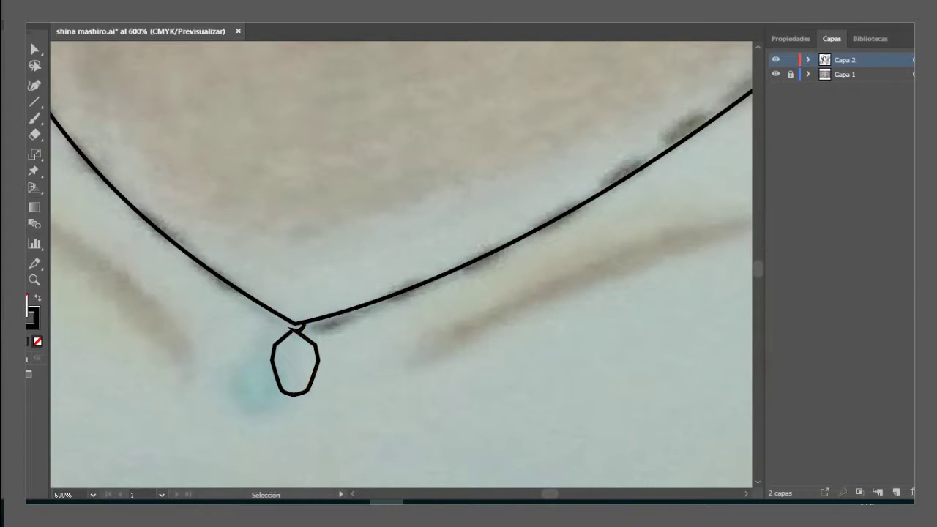
pyautogui.hotkey('ctrl', '-')
pyautogui.hotkey('ctrl', '-')
pyautogui.hotkey('ctrl', '-')
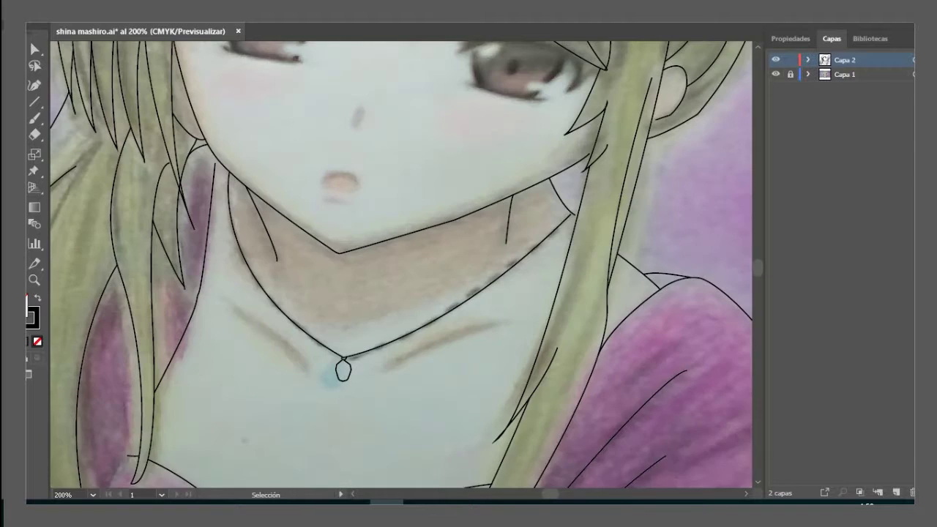
pyautogui.scroll(2, 401, 265)
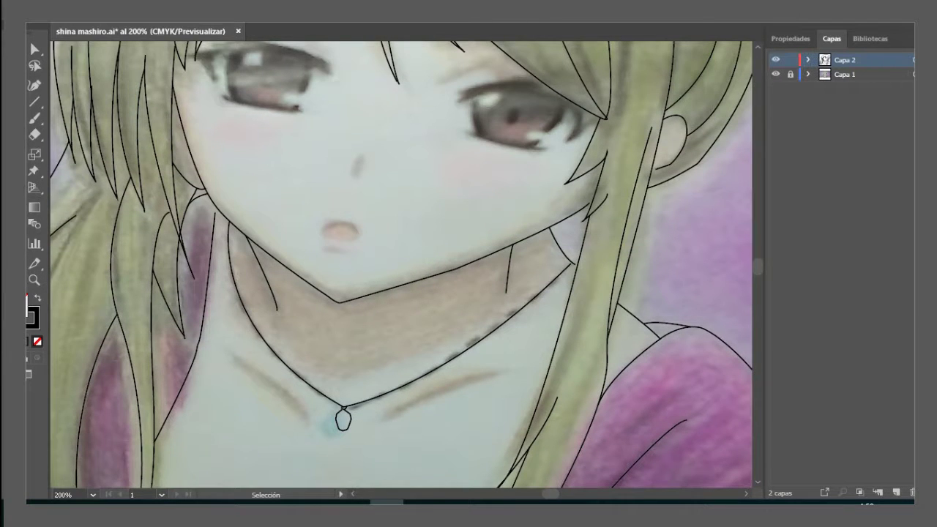
# Trace the two collarbone lines on either side of the necklace pendant.
pyautogui.scroll(-2, 401, 265)
pyautogui.press('p')
pyautogui.click(394, 348)
pyautogui.moveTo(495, 307); pyautogui.dragTo(561, 313)
pyautogui.click(232, 291)
pyautogui.moveTo(302, 344); pyautogui.dragTo(303, 345)
pyautogui.press('Escape')
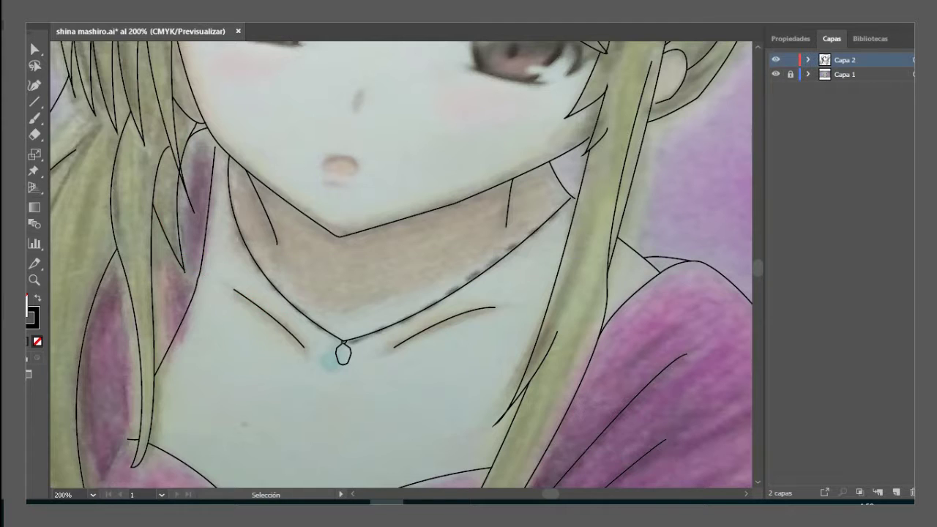
# Undo the unfinished stroke across the cheek and delete the fringe strands above the eyes.
pyautogui.hotkey('ctrl', '-')
pyautogui.hotkey('ctrl', '-')
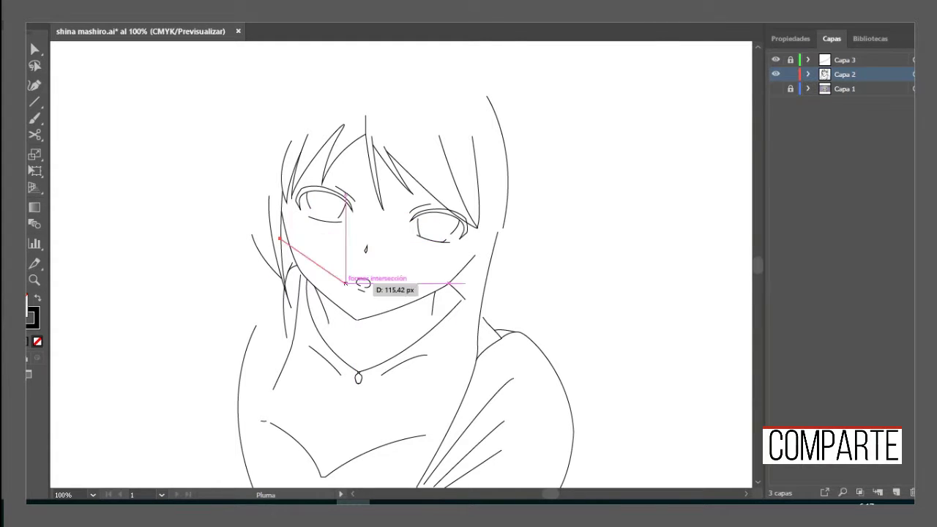
pyautogui.hotkey('ctrl', 'z')
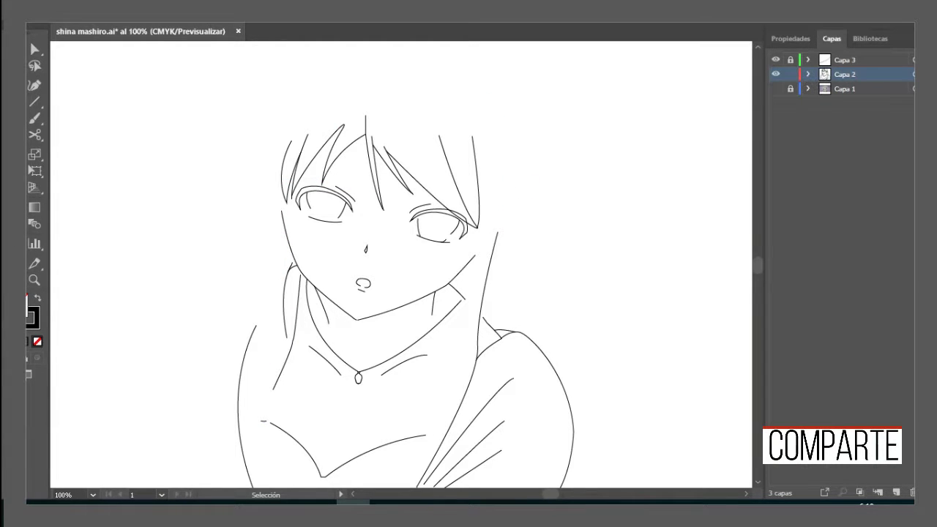
pyautogui.hotkey('ctrl', 'a')
pyautogui.press('Delete')
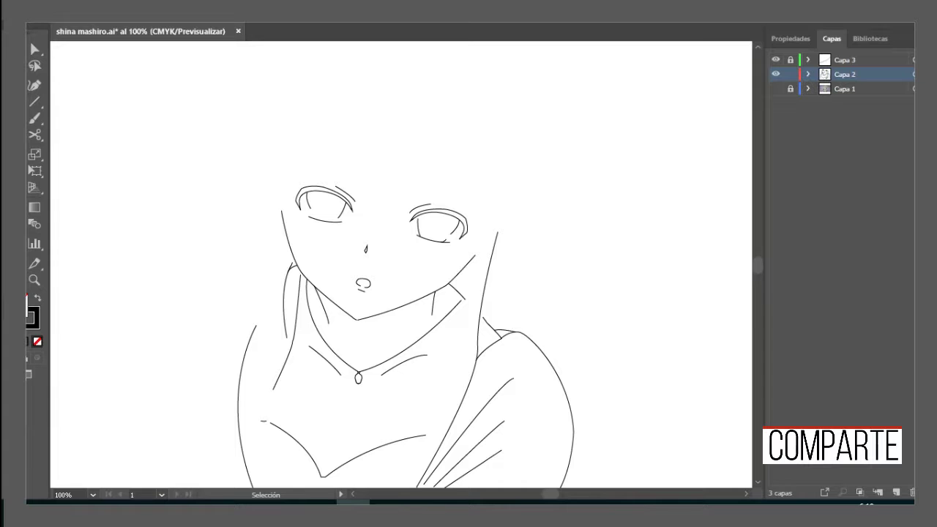
# Try drawing a pointed eyelash wing extending outward from the upper lid of the girl's left-hand eye.
pyautogui.press('p')
pyautogui.scroll(2, 304, 183)
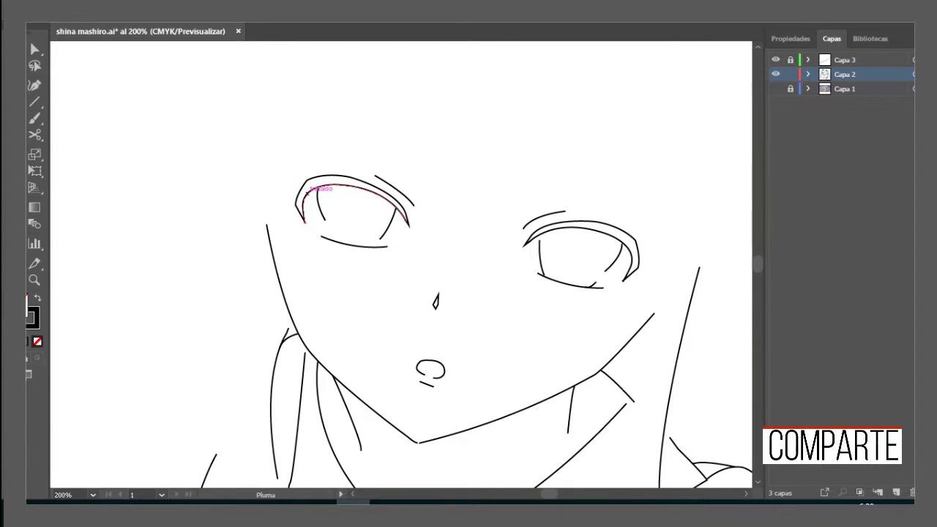
pyautogui.click(316, 176)
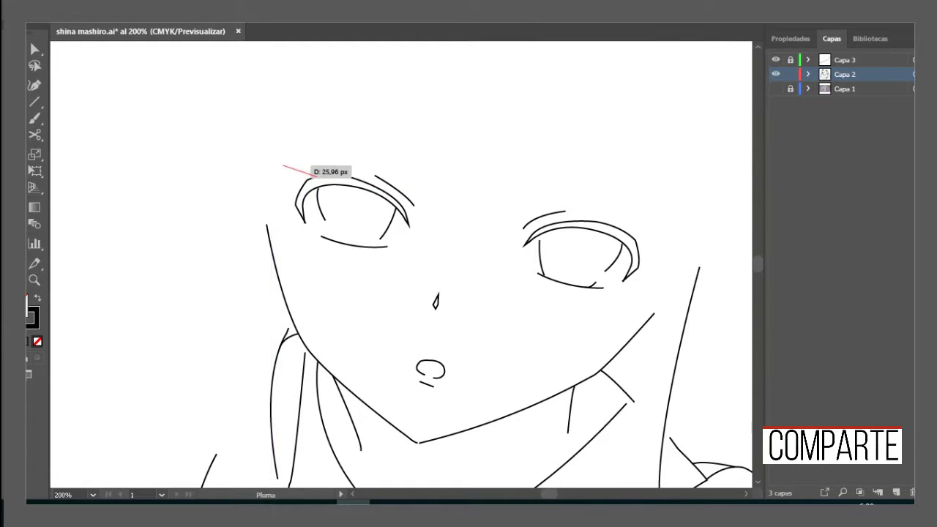
pyautogui.press('v')
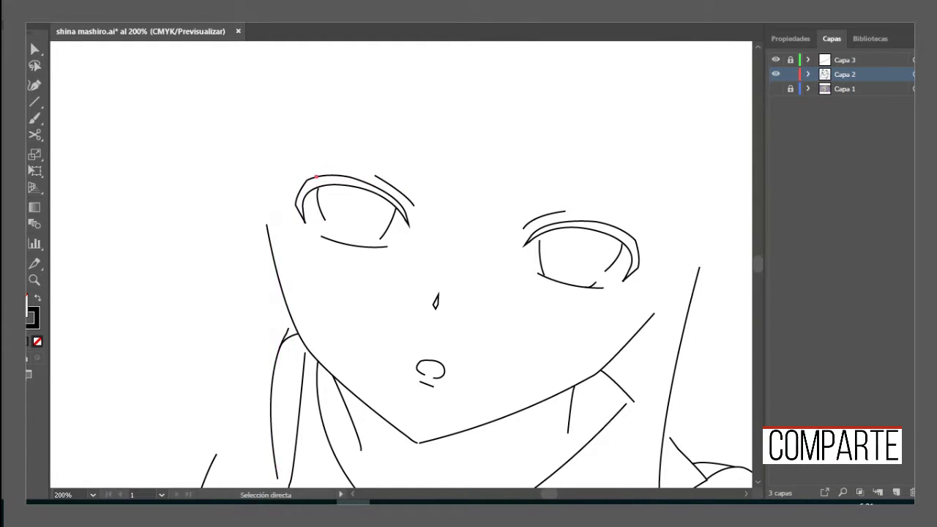
pyautogui.press('p')
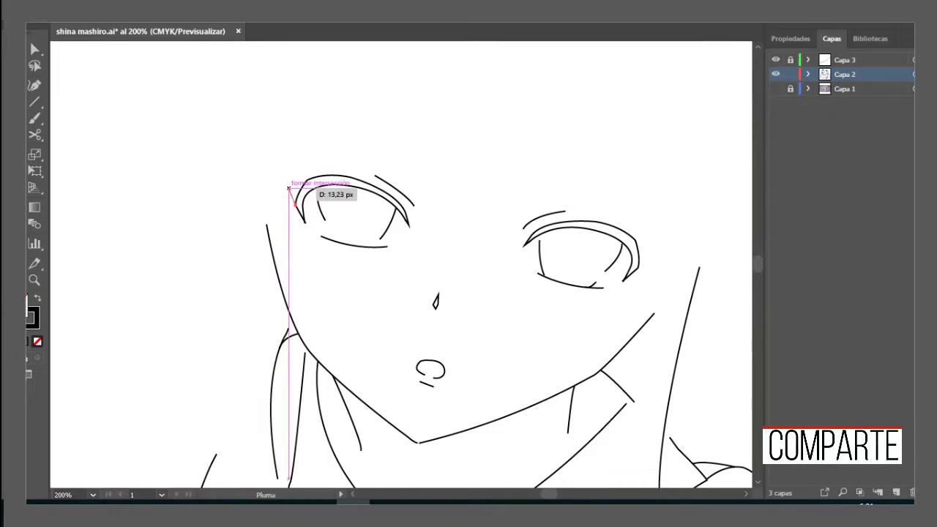
pyautogui.moveTo(266, 179); pyautogui.dragTo(231, 162)
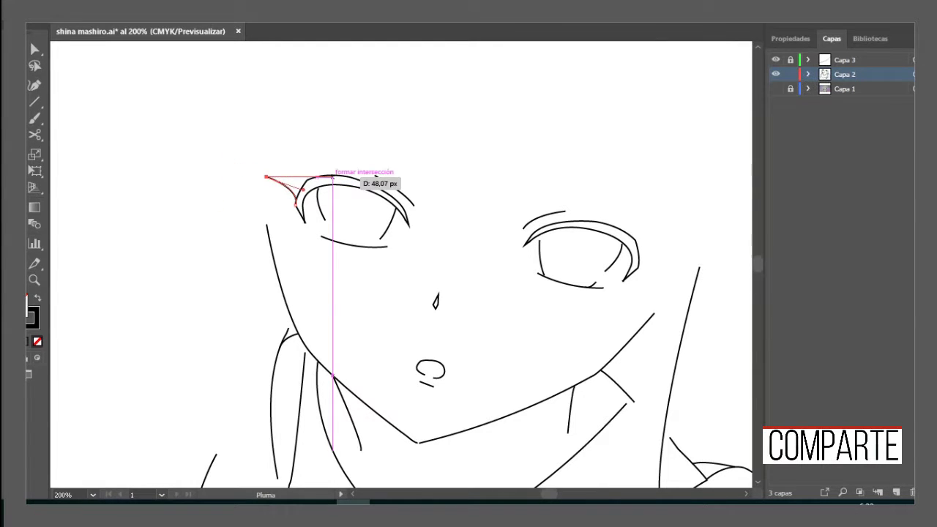
pyautogui.moveTo(342, 174); pyautogui.dragTo(355, 179)
pyautogui.press('v')
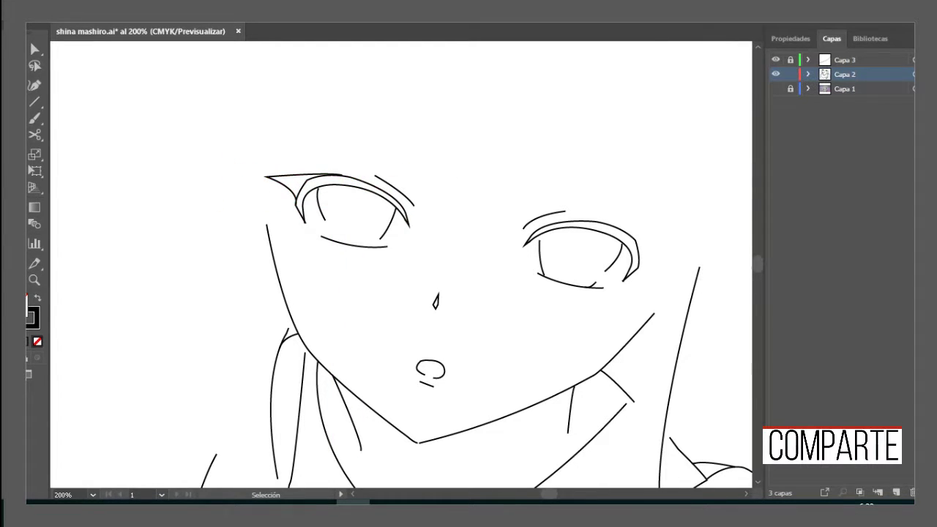
# Try filling the eyelash wing with solid black by swapping its stroke and fill colours.
pyautogui.click(301, 184)
pyautogui.click(37, 297)
pyautogui.hotkey('ctrl', 'shift', 'a')
pyautogui.click(399, 213)
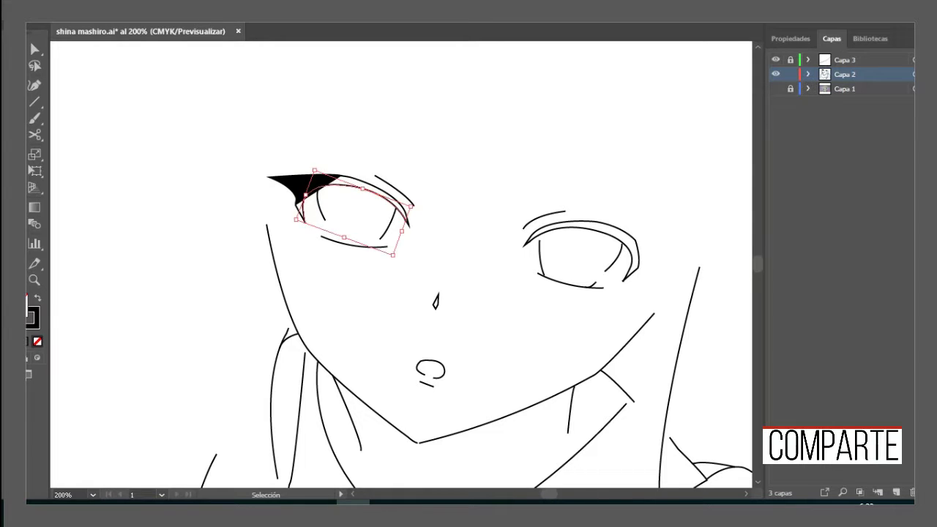
pyautogui.press('Delete')
# Try a smaller eyelash point at the outer corner of the left-hand eye and remove it.
pyautogui.click(282, 186)
pyautogui.press('p')
pyautogui.click(271, 182)
pyautogui.click(288, 185)
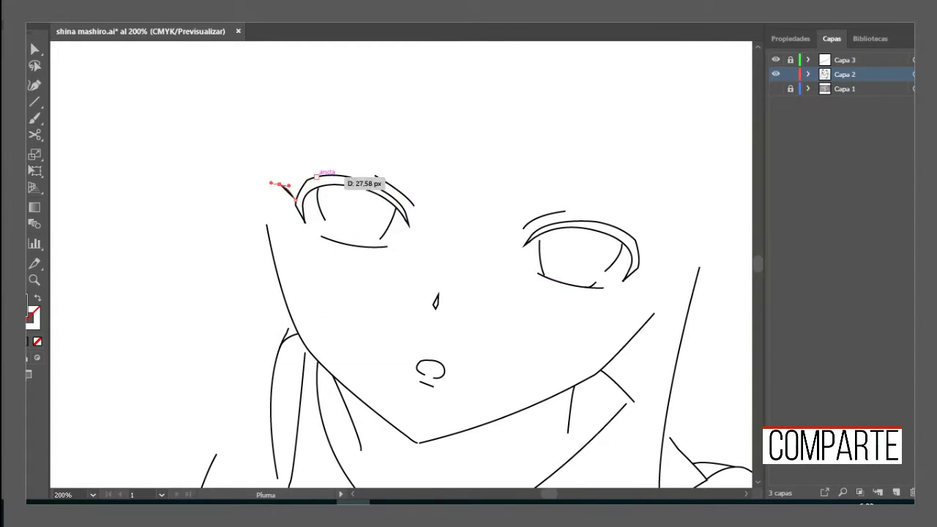
pyautogui.click(316, 177)
pyautogui.press('Delete')
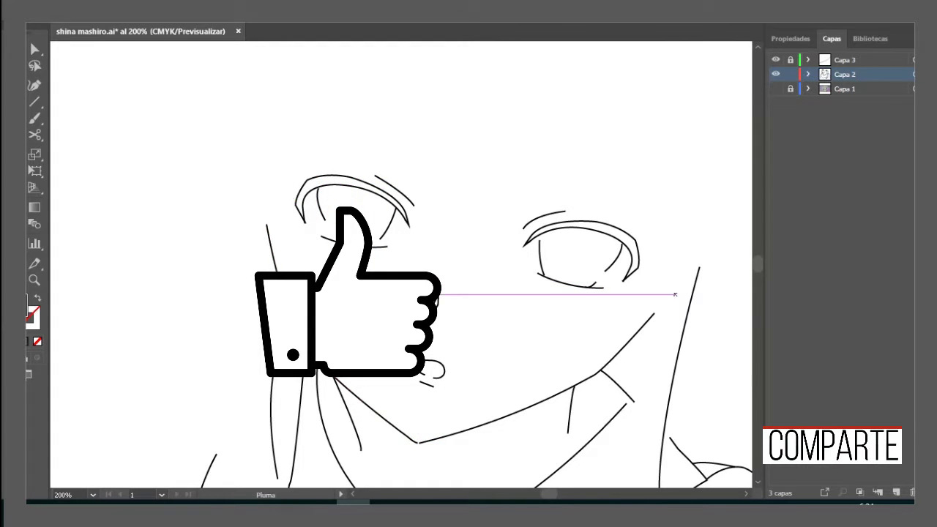
# Try placing short thin eyelash strokes above the upper lid of the left-hand eye.
pyautogui.click(342, 174)
pyautogui.press('v')
pyautogui.click(315, 176)
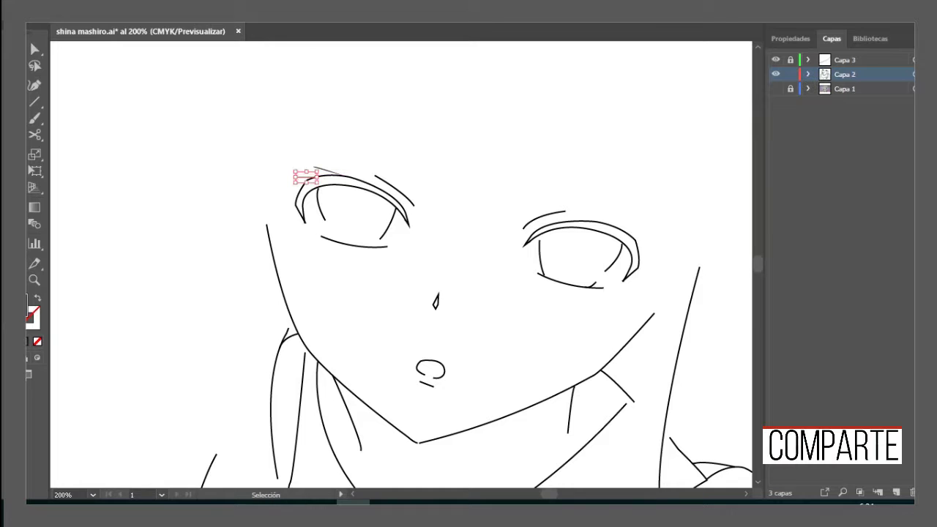
pyautogui.moveTo(402, 264); pyautogui.dragTo(293, 174)
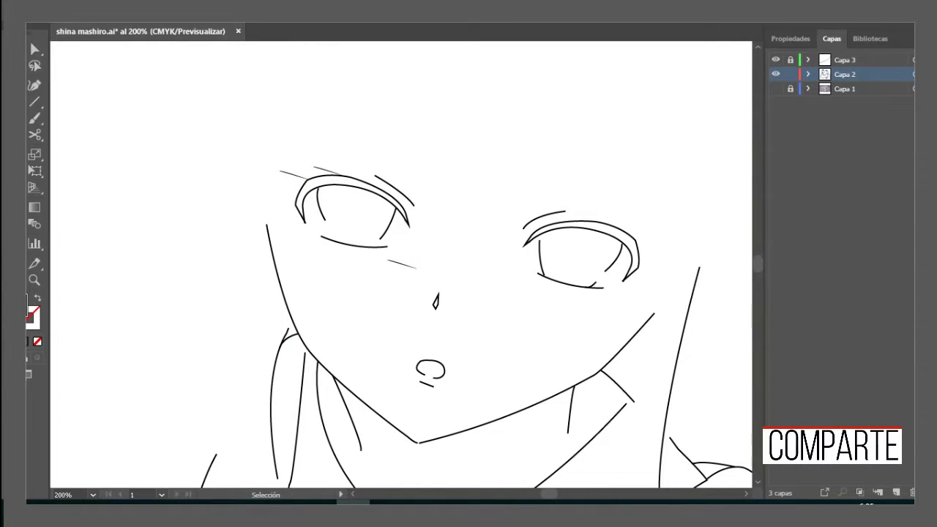
pyautogui.press('a')
pyautogui.click(280, 171)
pyautogui.hotkey('ctrl', 'shift', 'a')
pyautogui.press('v')
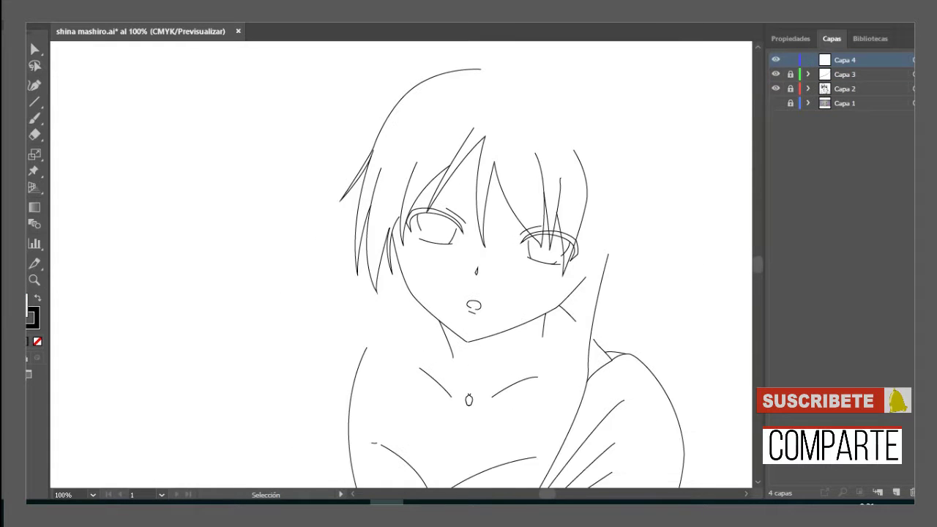
# Move the head's hair strands on Capa 2 aside, clear of the face.
pyautogui.moveTo(295, 60); pyautogui.dragTo(628, 320)
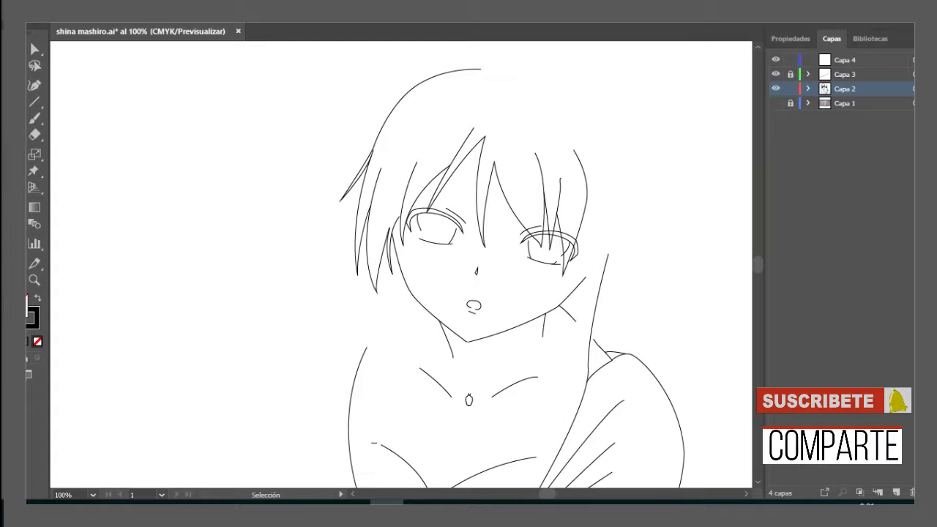
pyautogui.moveTo(356, 105); pyautogui.dragTo(578, 208)
pyautogui.moveTo(517, 169)
pyautogui.mouseDown()
pyautogui.moveTo(541, 132)
pyautogui.moveTo(286, 156)
pyautogui.mouseUp()
# Copy both eyes from Capa 2 onto Capa 4 and place the copy exactly over the originals.
pyautogui.moveTo(568, 283); pyautogui.dragTo(568, 282)
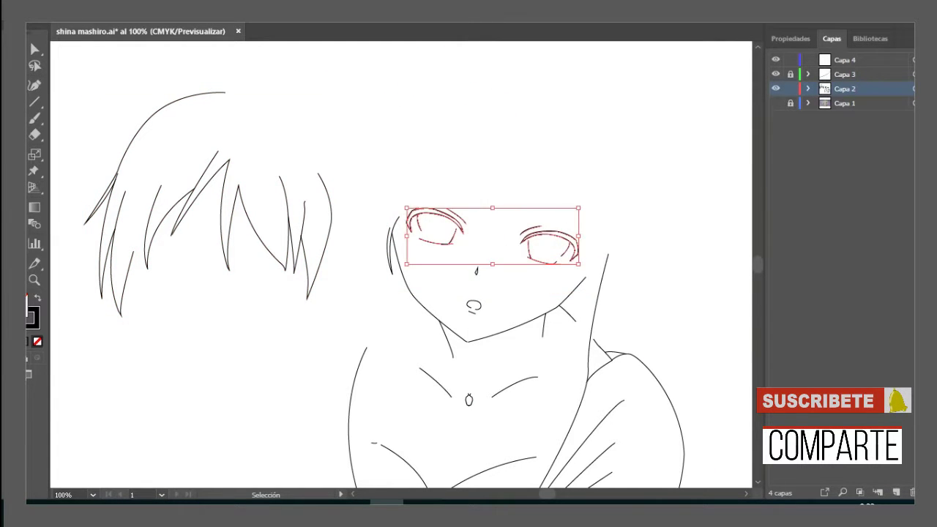
pyautogui.hotkey('ctrl', 'c')
pyautogui.click(845, 59)
pyautogui.hotkey('ctrl', 'v')
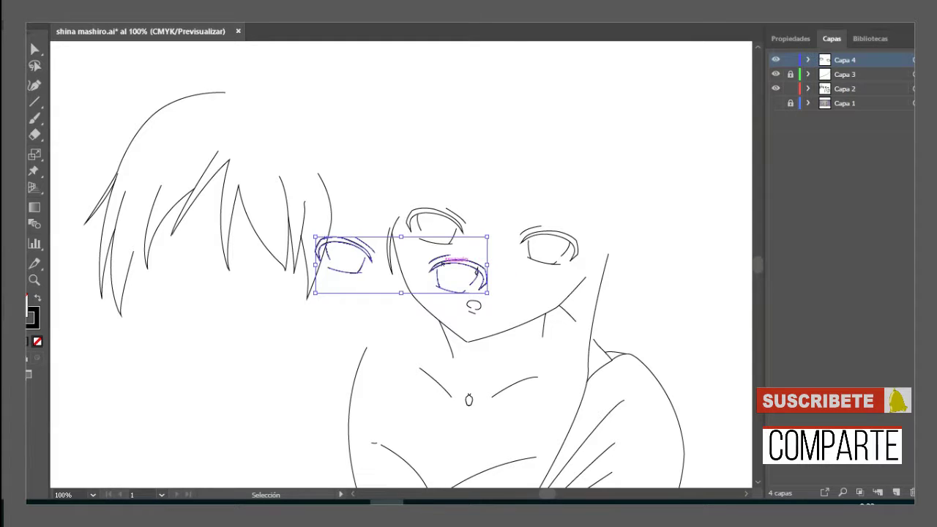
pyautogui.scroll(2, 519, 256)
pyautogui.moveTo(241, 271); pyautogui.dragTo(432, 213)
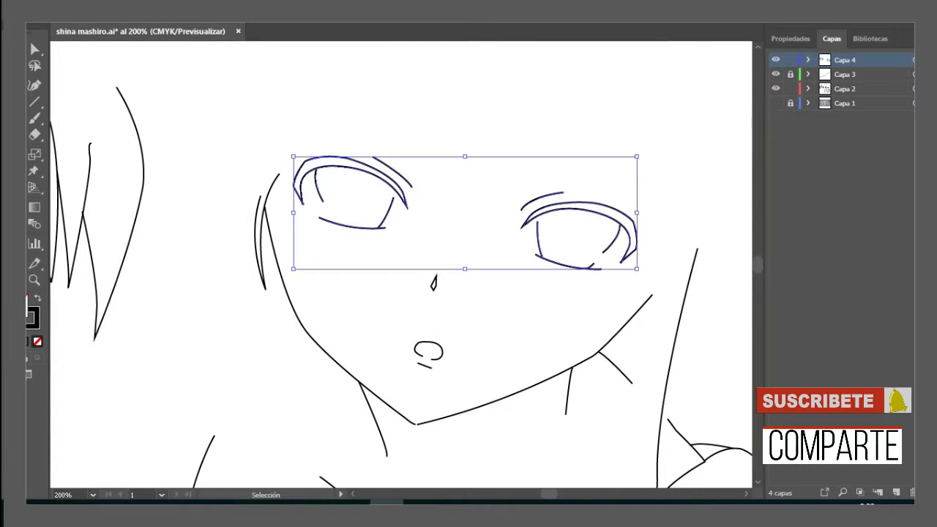
# Try copying the nose and mouth onto Capa 4 and aligning the copy over the originals.
pyautogui.scroll(2, 432, 256)
pyautogui.moveTo(411, 300); pyautogui.dragTo(443, 404)
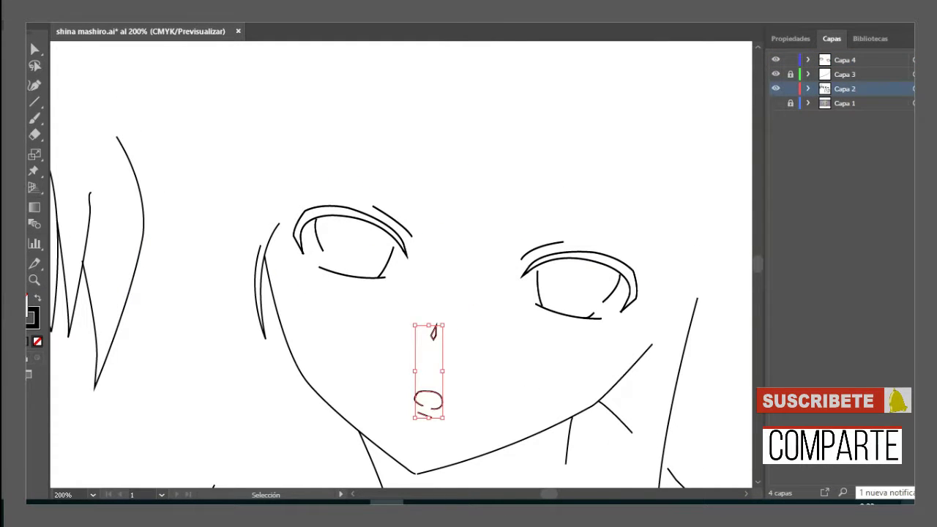
pyautogui.click(844, 59)
pyautogui.hotkey('ctrl', 'v')
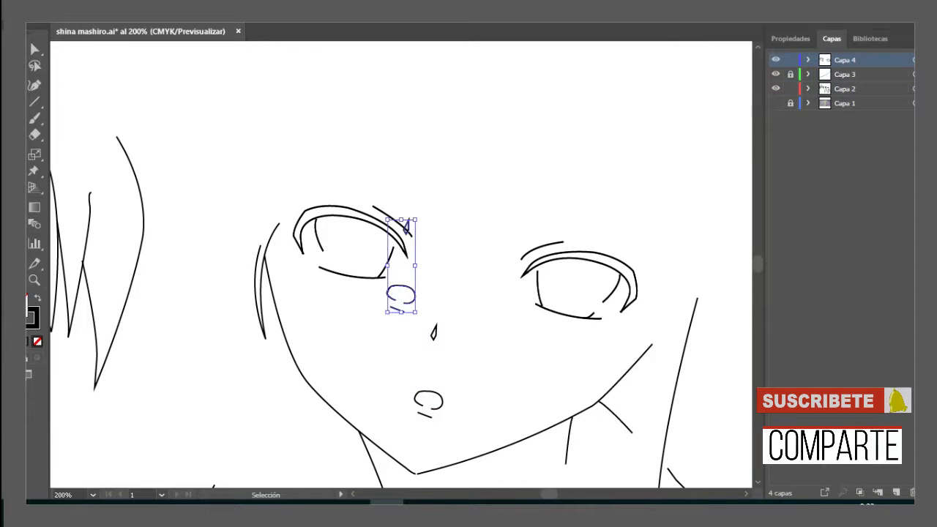
pyautogui.hotkey('ctrl', 'z')
pyautogui.hotkey('ctrl', 'z')
pyautogui.hotkey('ctrl', 'z')
pyautogui.hotkey('ctrl', 'z')
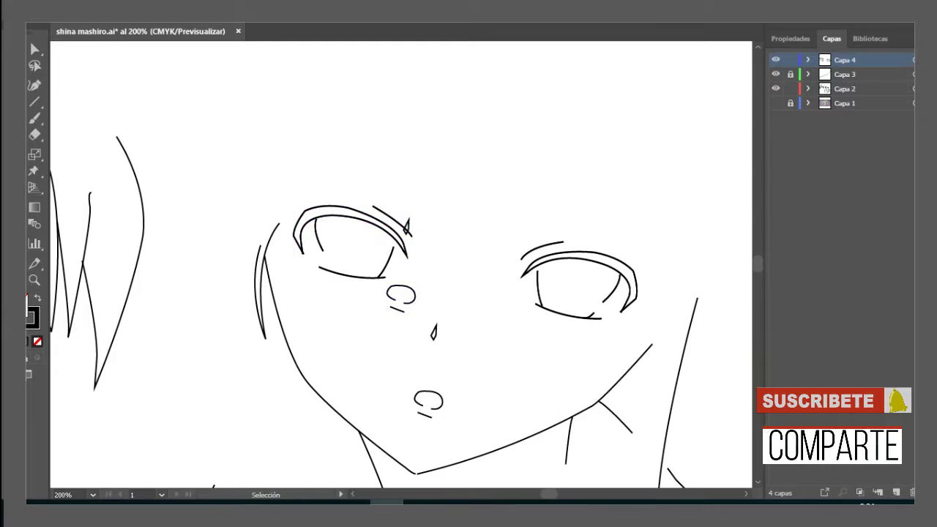
pyautogui.hotkey('ctrl', 'v')
pyautogui.moveTo(397, 271); pyautogui.dragTo(425, 377)
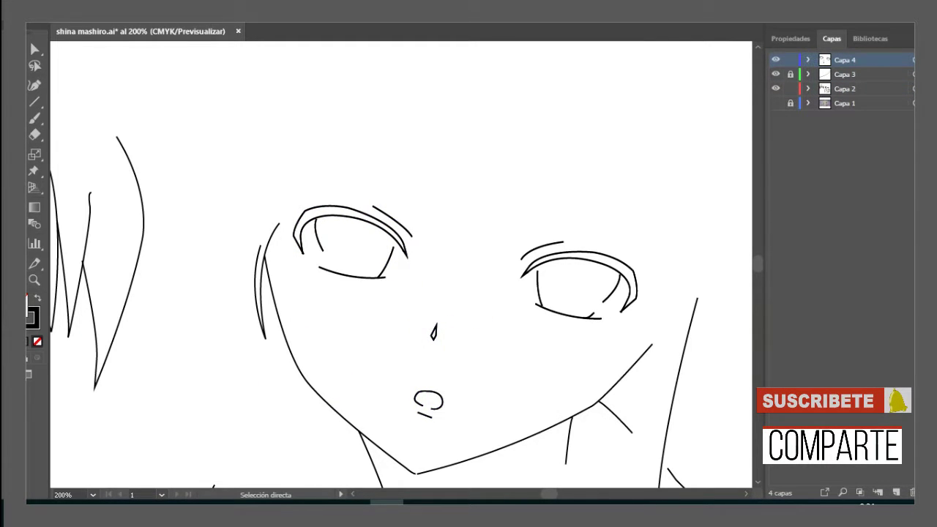
pyautogui.hotkey('ctrl', 'z')
# Copy the face and hair linework and paste it onto a new layer between Capa 3 and Capa 2.
pyautogui.scroll(3, 439, 293)
pyautogui.moveTo(172, 110)
pyautogui.mouseDown()
pyautogui.moveTo(188, 127)
pyautogui.moveTo(696, 352)
pyautogui.moveTo(696, 448)
pyautogui.mouseUp()
pyautogui.scroll(-8, 659, 366)
pyautogui.scroll(4, 402, 264)
pyautogui.hotkey('ctrl', 'c')
pyautogui.click(896, 492)
pyautogui.click(844, 88)
pyautogui.click(845, 74)
pyautogui.hotkey('ctrl', 'v')
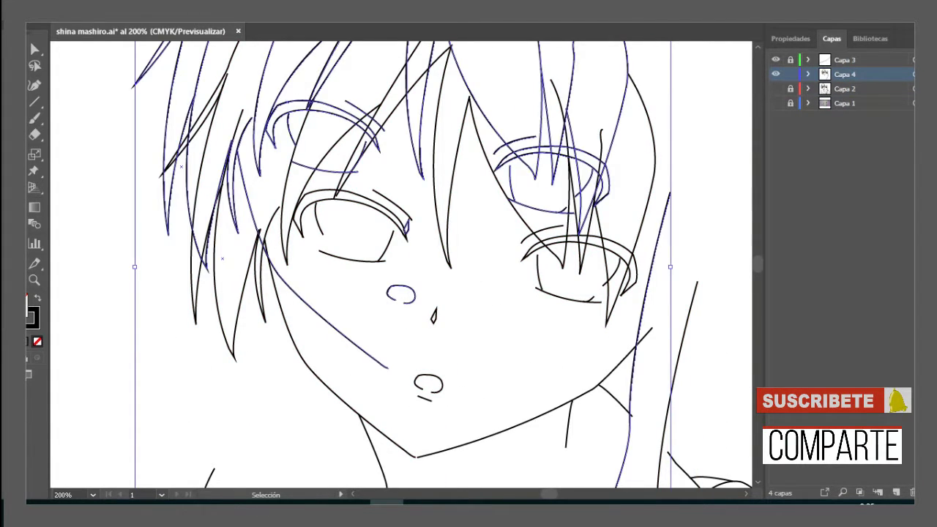
# Delete the hair strands and face outlines from the pasted copy, keeping only the eyes, nose and mouth.
pyautogui.scroll(-3, 403, 263)
pyautogui.scroll(6, 402, 263)
pyautogui.moveTo(145, 75); pyautogui.dragTo(735, 251)
pyautogui.press('Delete')
pyautogui.moveTo(220, 289); pyautogui.dragTo(263, 439)
pyautogui.press('Delete')
pyautogui.scroll(-3, 439, 293)
pyautogui.moveTo(652, 91); pyautogui.dragTo(697, 220)
pyautogui.press('Delete')
# Move the copied eyes, nose and mouth exactly over the original features and deselect them.
pyautogui.scroll(2, 439, 292)
pyautogui.moveTo(219, 94); pyautogui.dragTo(641, 423)
pyautogui.moveTo(390, 200); pyautogui.dragTo(405, 245)
pyautogui.hotkey('ctrl', 'shift', 'a')
pyautogui.scroll(-2, 628, 293)
pyautogui.scroll(2, 627, 293)
pyautogui.scroll(1, 429, 265)
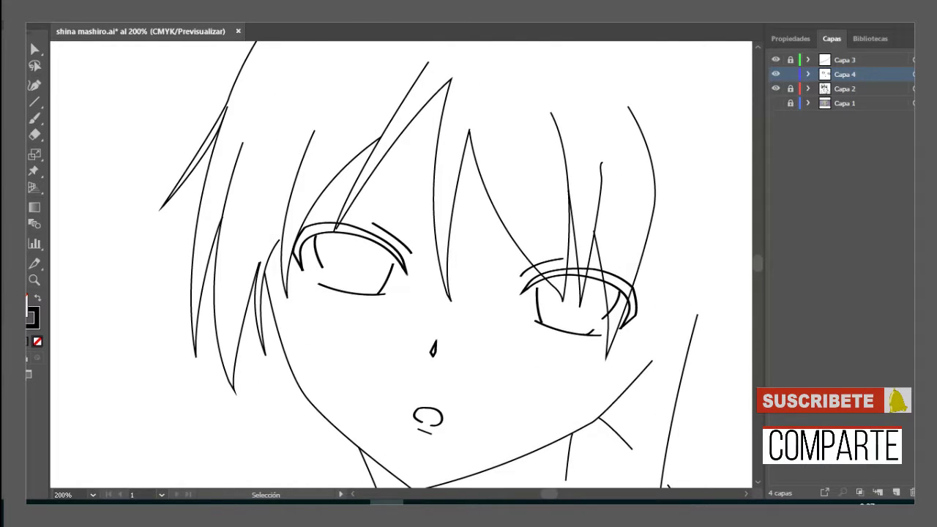
# Delete the duplicate eye outlines, nose and mouth from Capa 2, keeping the copies on Capa 4.
pyautogui.click(845, 88)
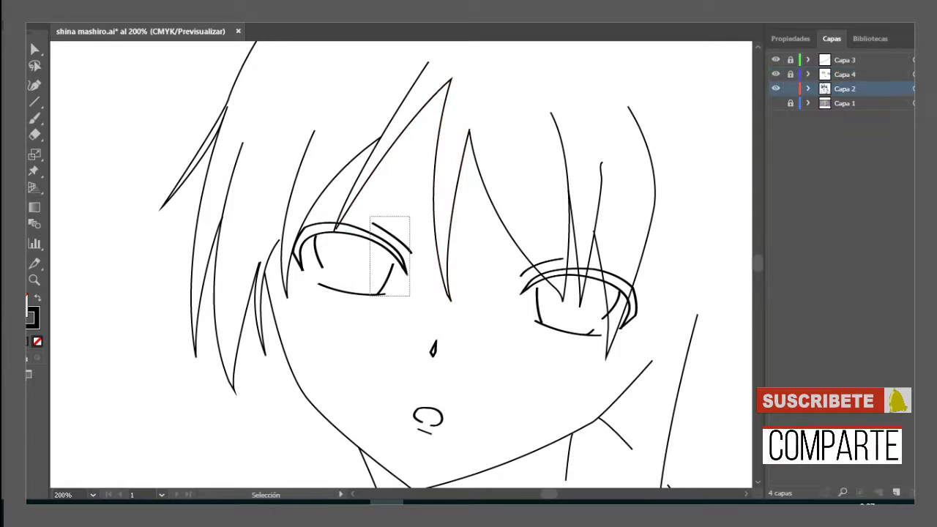
pyautogui.moveTo(554, 344); pyautogui.dragTo(554, 344)
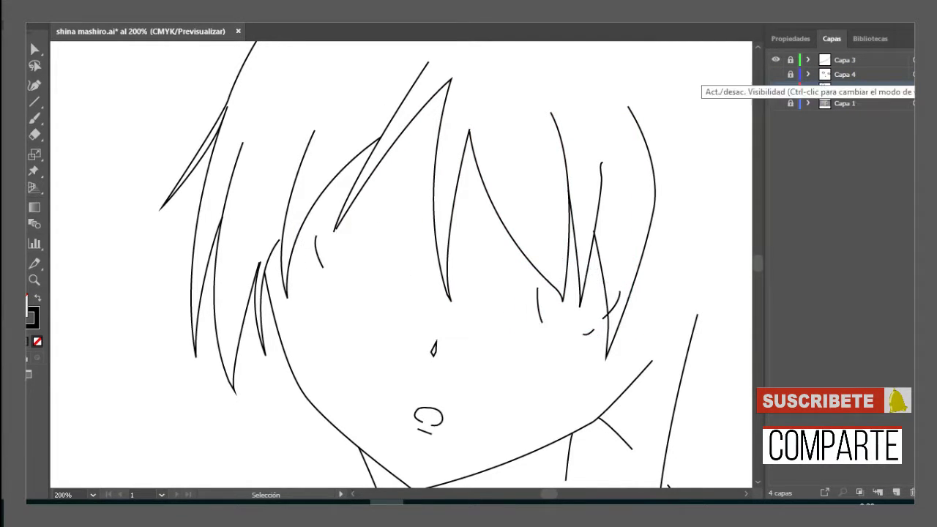
pyautogui.moveTo(408, 341); pyautogui.dragTo(453, 435)
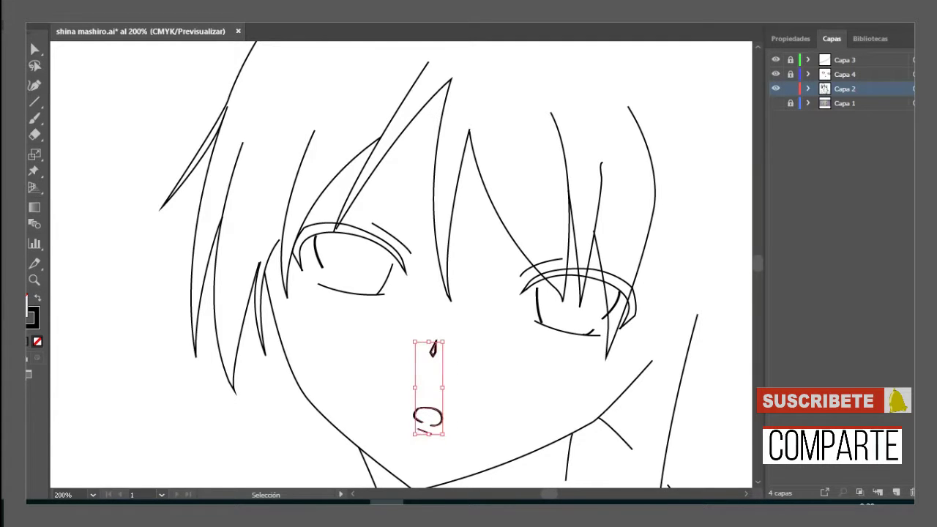
pyautogui.press('v')
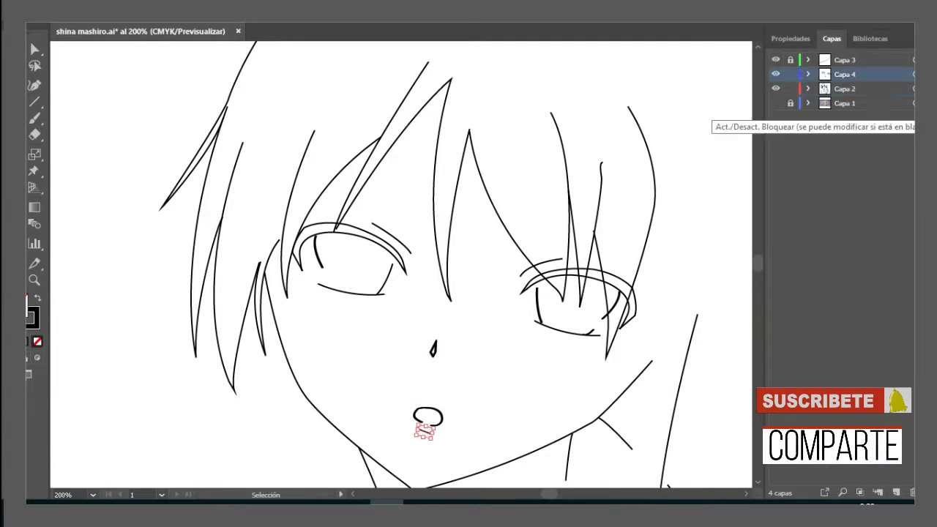
pyautogui.moveTo(402, 265); pyautogui.dragTo(423, 431)
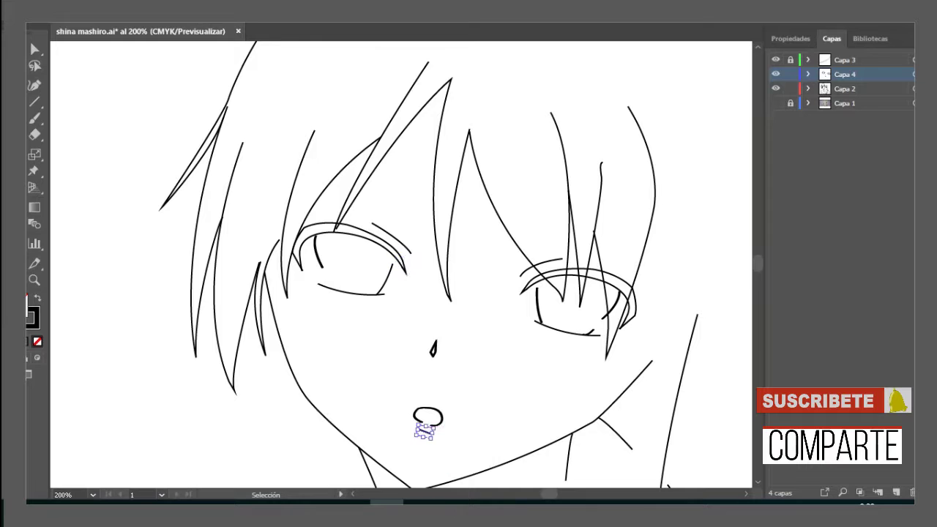
pyautogui.hotkey('ctrl', 'shift', 'a')
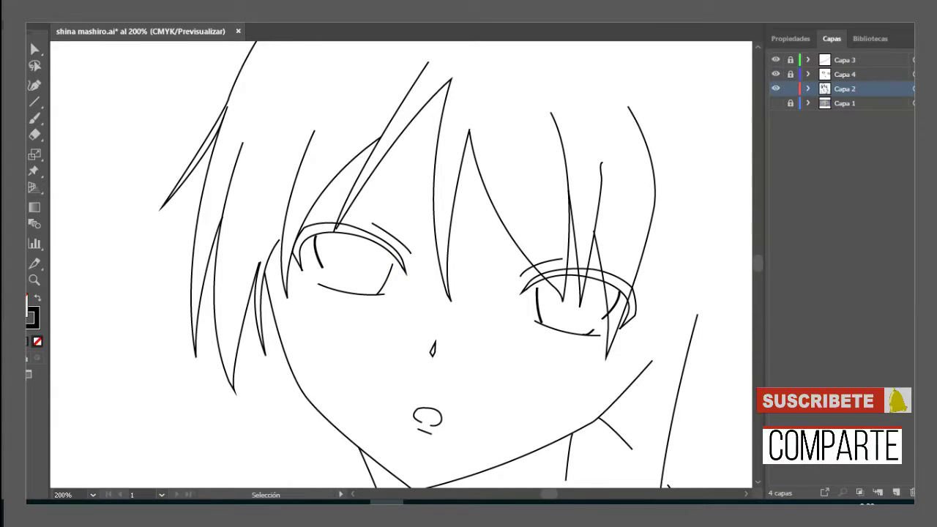
# Hide Capa 4, clear the leftover iris lines from Capa 2, and show Capa 4 again.
pyautogui.click(775, 74)
pyautogui.click(775, 73)
pyautogui.click(775, 74)
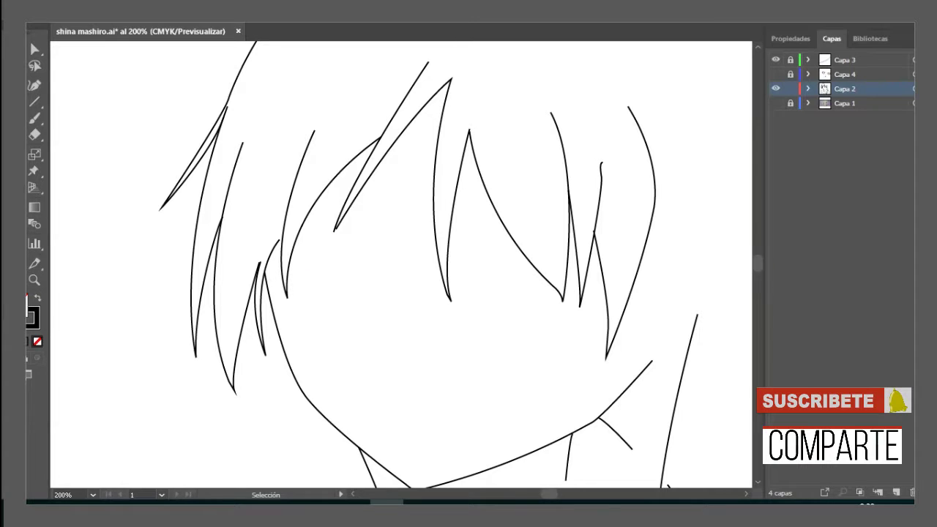
pyautogui.click(775, 74)
# Draw the outer edge of the long left-hand hair lock from the fringe tips down to its pointed end.
pyautogui.scroll(-1, 469, 263)
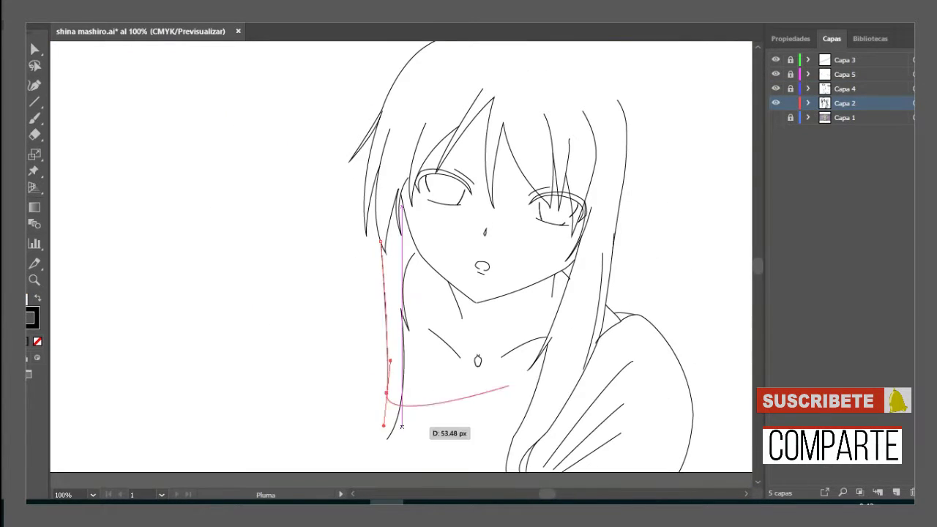
pyautogui.click(380, 241)
pyautogui.moveTo(386, 356); pyautogui.dragTo(392, 375)
pyautogui.moveTo(380, 446); pyautogui.dragTo(395, 422)
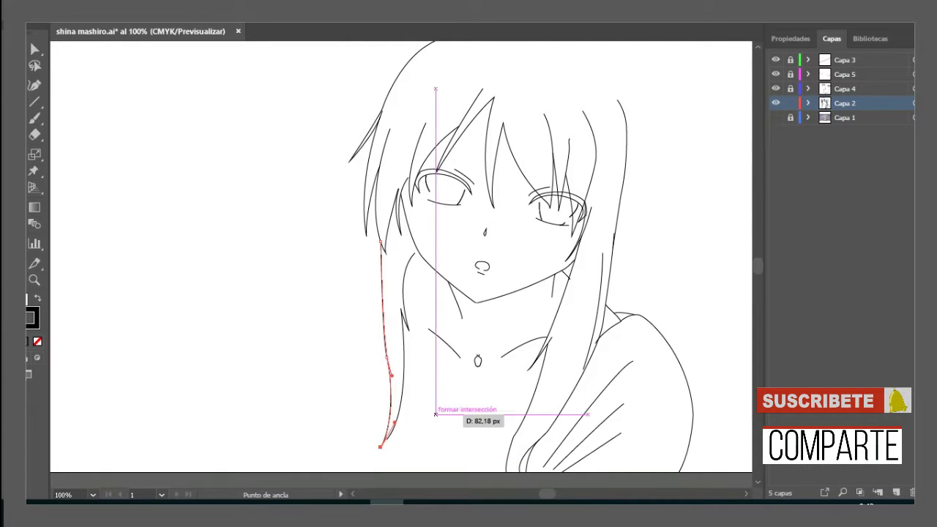
# Draw a short inner strand line rising from the pointed tip of the long left-hand hair lock.
pyautogui.scroll(1, 436, 414)
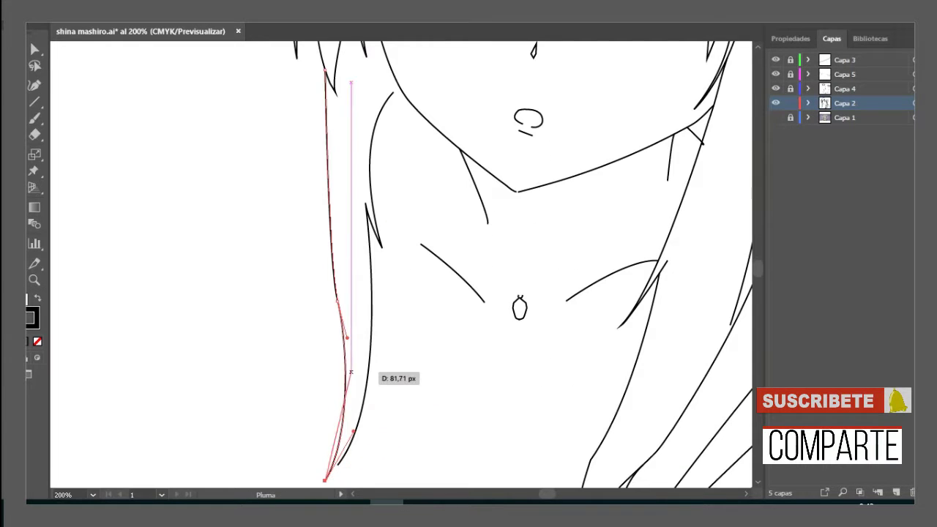
pyautogui.click(327, 474)
pyautogui.scroll(-1, 327, 474)
pyautogui.hotkey('shift', 'e')
pyautogui.scroll(1, 318, 210)
pyautogui.scroll(-1, 566, 270)
pyautogui.scroll(-1, 540, 320)
# Add a short line just above the fringe tip beside the left cheek, reaching towards the neighbouring strand.
pyautogui.press('p')
pyautogui.click(393, 149)
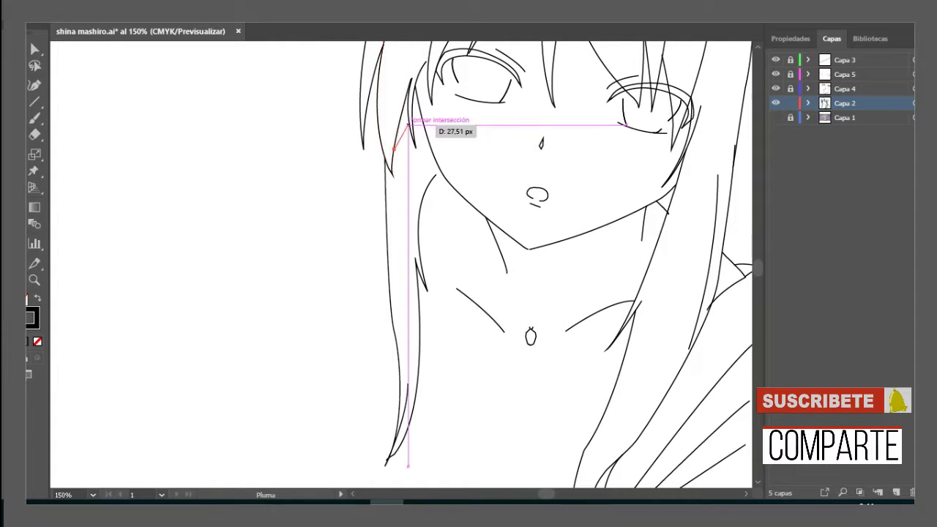
pyautogui.click(404, 134)
pyautogui.press('v')
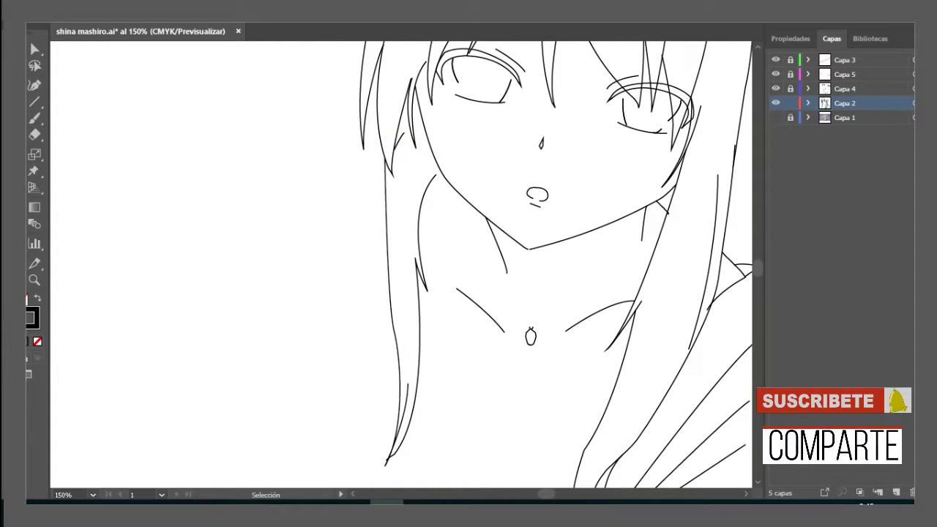
# Draw the outer curve of a second left-hand hair lock, sweeping from the fringe tip down to a point.
pyautogui.press('p')
pyautogui.click(380, 141)
pyautogui.scroll(-2, 344, 349)
pyautogui.moveTo(345, 348); pyautogui.dragTo(411, 443)
pyautogui.press('v')
pyautogui.scroll(2, 401, 292)
# Draw the arched inner curve from the second lock's lower end up to the edge of the long left-hand lock.
pyautogui.press('p')
pyautogui.click(348, 423)
pyautogui.moveTo(388, 283); pyautogui.dragTo(430, 368)
pyautogui.press('v')
pyautogui.scroll(1, 440, 272)
pyautogui.scroll(-1, 401, 183)
pyautogui.click(387, 467)
pyautogui.moveTo(428, 168); pyautogui.dragTo(395, 209)
pyautogui.press('v')
pyautogui.moveTo(388, 173); pyautogui.dragTo(420, 278)
pyautogui.scroll(3, 395, 280)
pyautogui.scroll(-6, 370, 278)
pyautogui.press('v')
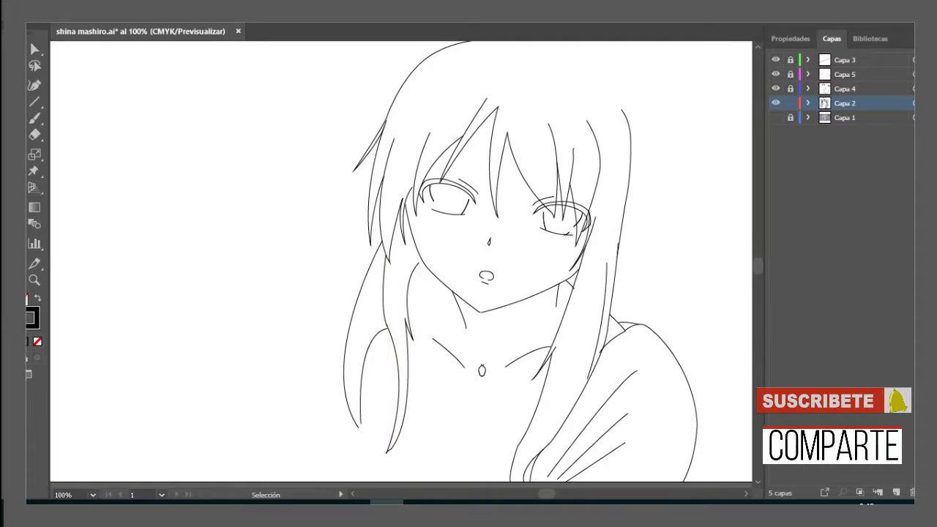
# Add another arched strand line between the outer and inner curves of the second left-hand lock, and deselect it.
pyautogui.scroll(1, 365, 426)
pyautogui.press('p')
pyautogui.moveTo(364, 427); pyautogui.dragTo(396, 439)
pyautogui.moveTo(393, 253); pyautogui.dragTo(482, 213)
pyautogui.hotkey('ctrl', 'z')
pyautogui.press('v')
pyautogui.hotkey('ctrl', 'shift', 'a')
pyautogui.moveTo(366, 442); pyautogui.dragTo(288, 330)
pyautogui.press('v')
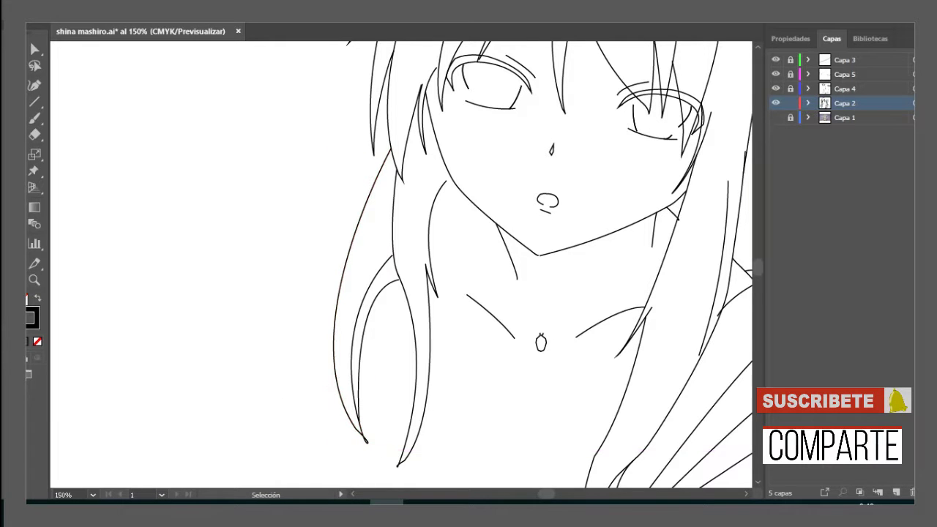
# Link the outermost left fringe tip to the next strand, and extend the second lock's tip down to the artboard's lower edge.
pyautogui.hotkey('ctrl', '-')
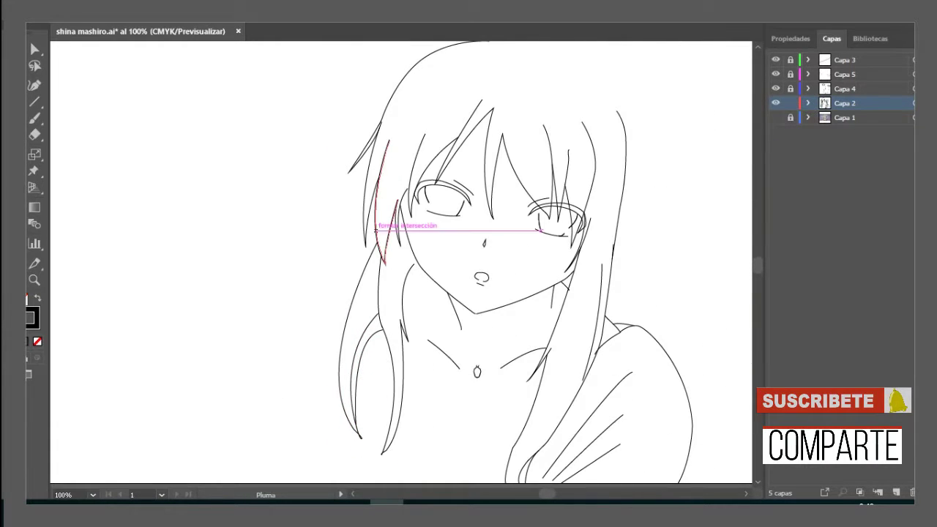
pyautogui.moveTo(372, 230); pyautogui.dragTo(287, 297)
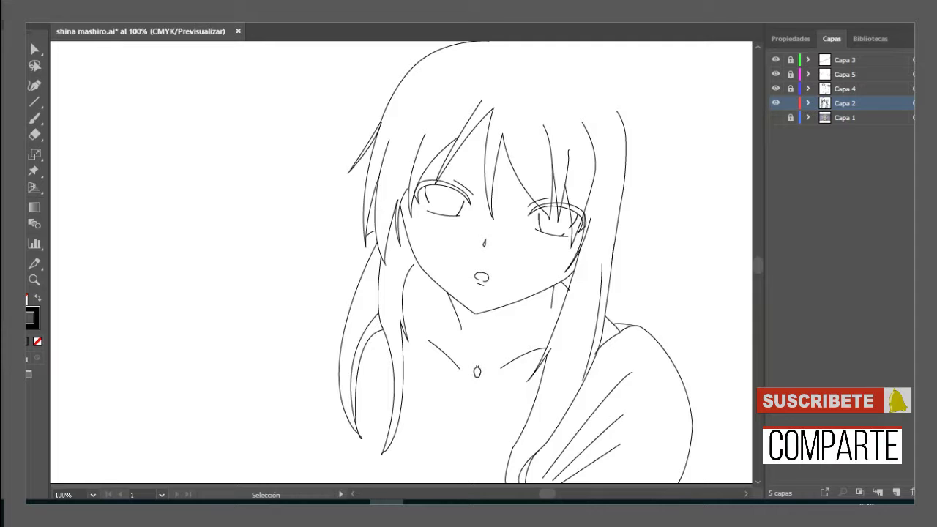
pyautogui.scroll(-3, 371, 439)
pyautogui.moveTo(360, 316); pyautogui.dragTo(381, 351)
pyautogui.press('v')
pyautogui.hotkey('ctrl', 'shift', 'a')
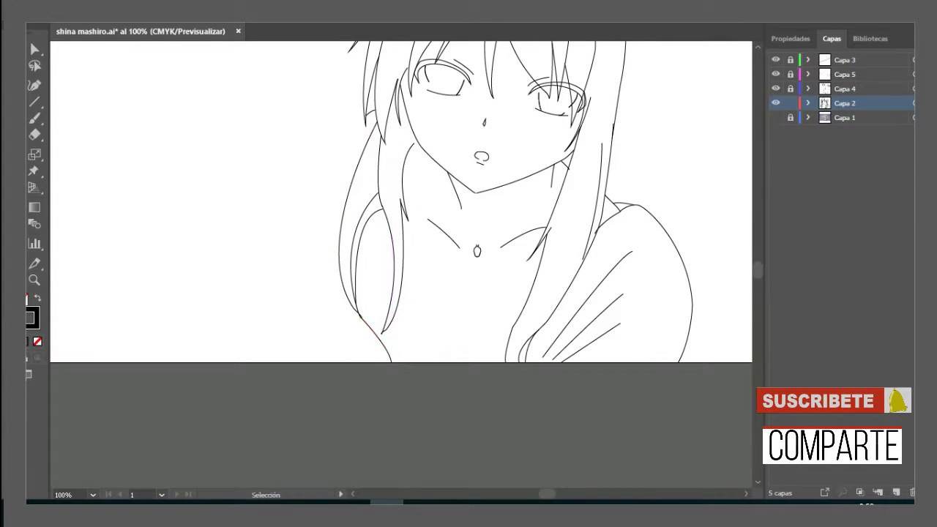
pyautogui.moveTo(327, 313); pyautogui.dragTo(314, 188)
pyautogui.hotkey('ctrl', 'z')
pyautogui.press('a')
pyautogui.press('p')
pyautogui.press('v')
pyautogui.hotkey('ctrl', 'shift', 'a')
# Try to draw the wide outer contour of the back hair from the fringe down to the artboard's lower edge.
pyautogui.press('p')
pyautogui.click(375, 109)
pyautogui.moveTo(295, 203); pyautogui.dragTo(268, 278)
pyautogui.moveTo(341, 363); pyautogui.dragTo(341, 368)
pyautogui.press('v')
pyautogui.hotkey('ctrl', 'shift', 'a')
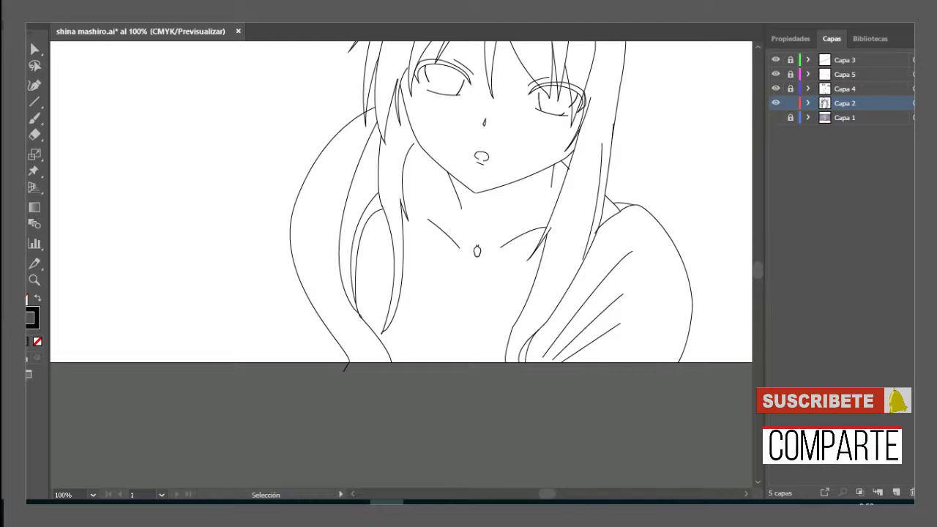
pyautogui.scroll(2, 401, 215)
pyautogui.press('a')
pyautogui.hotkey('ctrl', 'z')
pyautogui.hotkey('ctrl', 'z')
pyautogui.hotkey('ctrl', 'z')
# Draw the back hair's wide contour from the left fringe tip around and down to the artboard's lower edge.
pyautogui.press('p')
pyautogui.click(374, 140)
pyautogui.moveTo(304, 225); pyautogui.dragTo(303, 282)
pyautogui.moveTo(364, 390)
pyautogui.mouseDown()
pyautogui.moveTo(505, 390)
pyautogui.moveTo(384, 443)
pyautogui.mouseUp()
pyautogui.press('v')
# Draw a second outer strand from the back hair's widest point down to the artboard's lower edge, and deselect it.
pyautogui.press('a')
pyautogui.click(304, 245)
pyautogui.moveTo(364, 390); pyautogui.dragTo(381, 366)
pyautogui.scroll(-2, 403, 439)
pyautogui.press('v')
pyautogui.hotkey('ctrl', 'shift', 'a')
pyautogui.scroll(4, 401, 235)
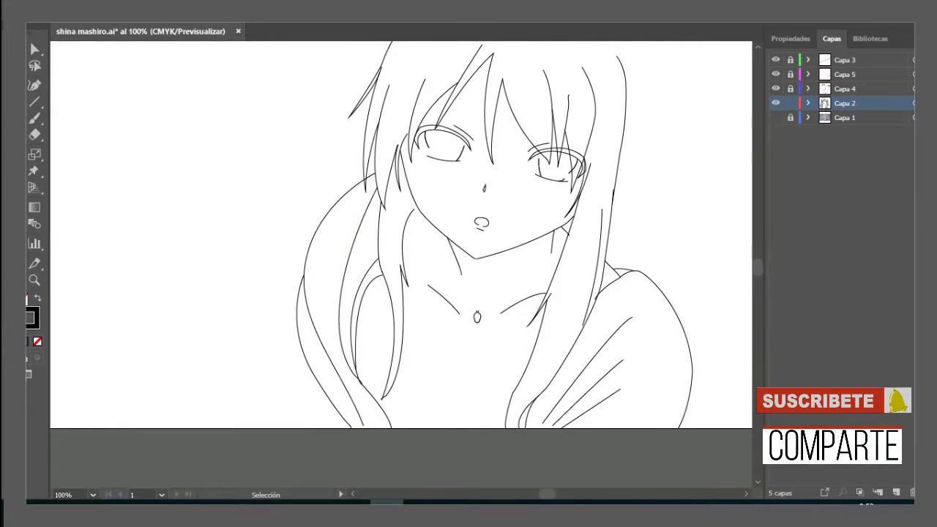
# Draw a curved strand from below the left side of the jaw down to the long left-hand lock.
pyautogui.scroll(-3, 401, 235)
pyautogui.click(390, 319)
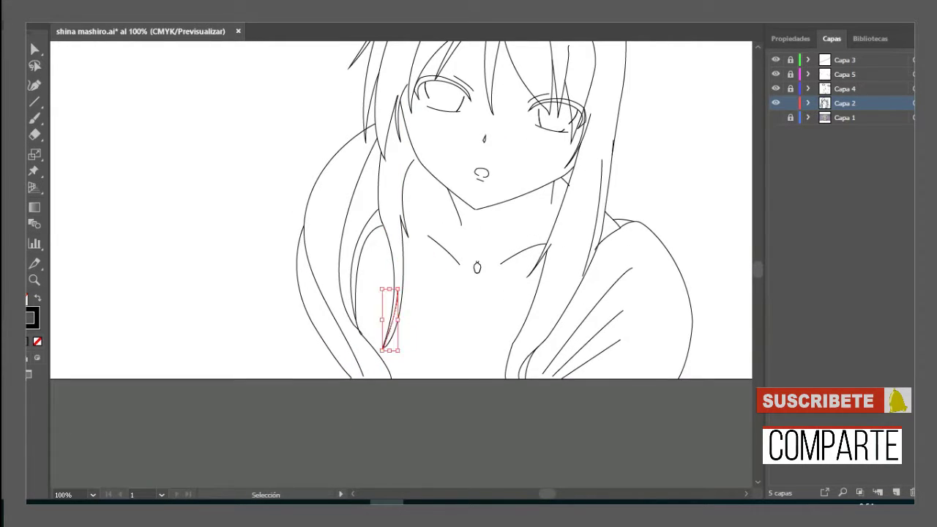
pyautogui.click(430, 177)
pyautogui.click(430, 224)
pyautogui.click(404, 277)
pyautogui.click(381, 328)
pyautogui.hotkey('ctrl', 'z')
pyautogui.press('v')
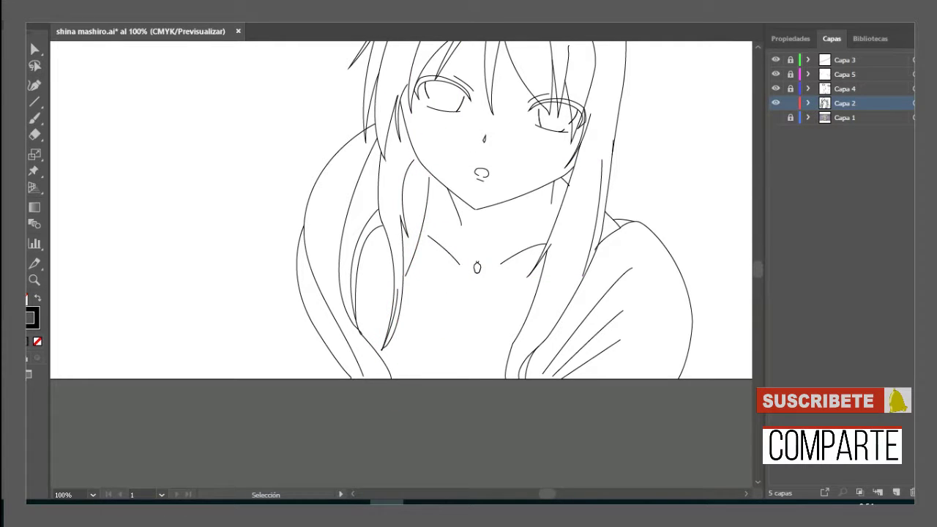
# Draw a short curve from the long left-hand lock's inner edge down to the strand beside its tip.
pyautogui.moveTo(382, 344)
pyautogui.mouseDown()
pyautogui.moveTo(540, 344)
pyautogui.moveTo(374, 351)
pyautogui.mouseUp()
pyautogui.press('v')
pyautogui.scroll(-1, 401, 210)
pyautogui.click(379, 210)
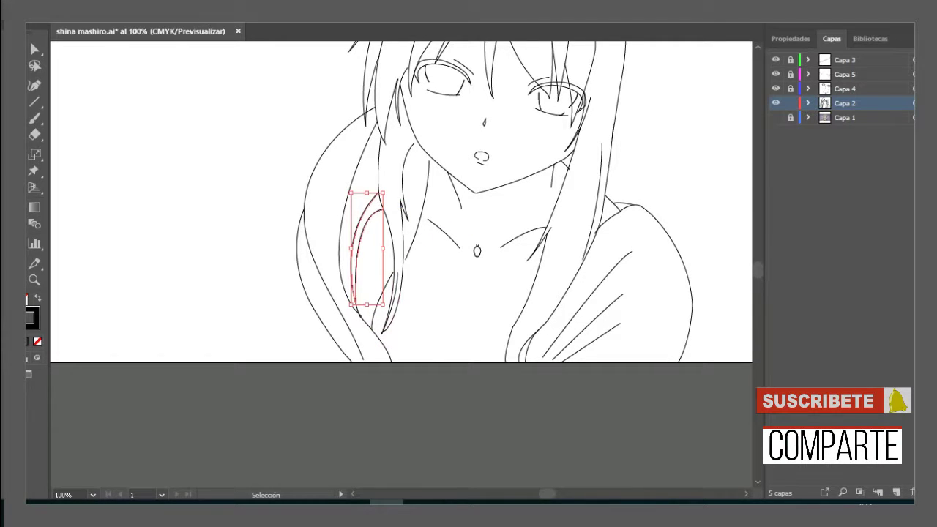
pyautogui.press('a')
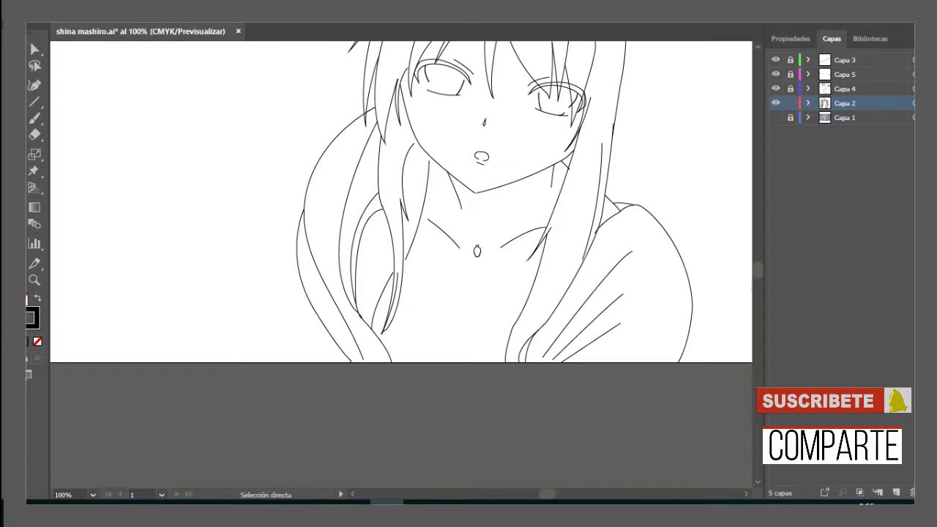
pyautogui.press('p')
pyautogui.click(392, 272)
pyautogui.moveTo(367, 299); pyautogui.dragTo(364, 345)
pyautogui.hotkey('ctrl', 'z')
# Draw the dress neckline as two curves meeting in a point below the pendant, spanning the left and right hair locks.
pyautogui.scroll(-1, 407, 239)
pyautogui.click(401, 244)
pyautogui.moveTo(445, 288); pyautogui.dragTo(494, 290)
pyautogui.press('v')
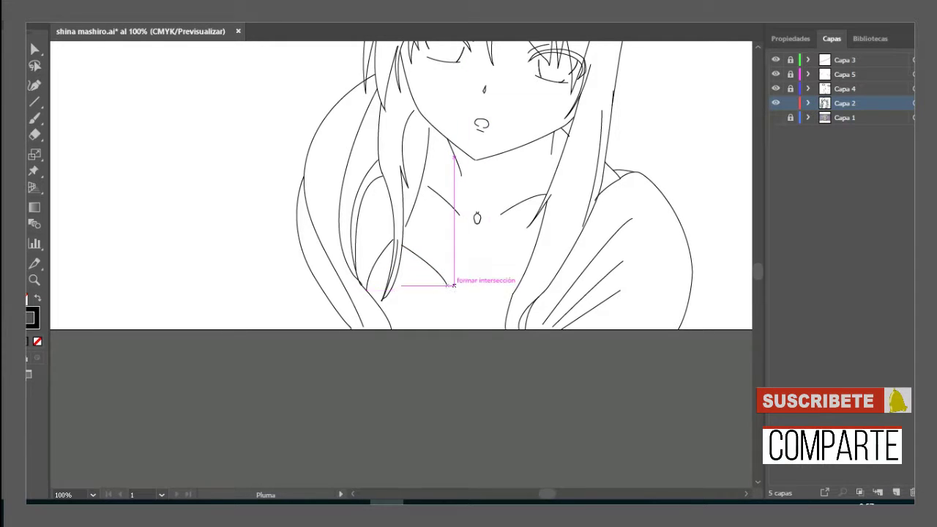
pyautogui.click(450, 284)
pyautogui.moveTo(525, 270); pyautogui.dragTo(528, 277)
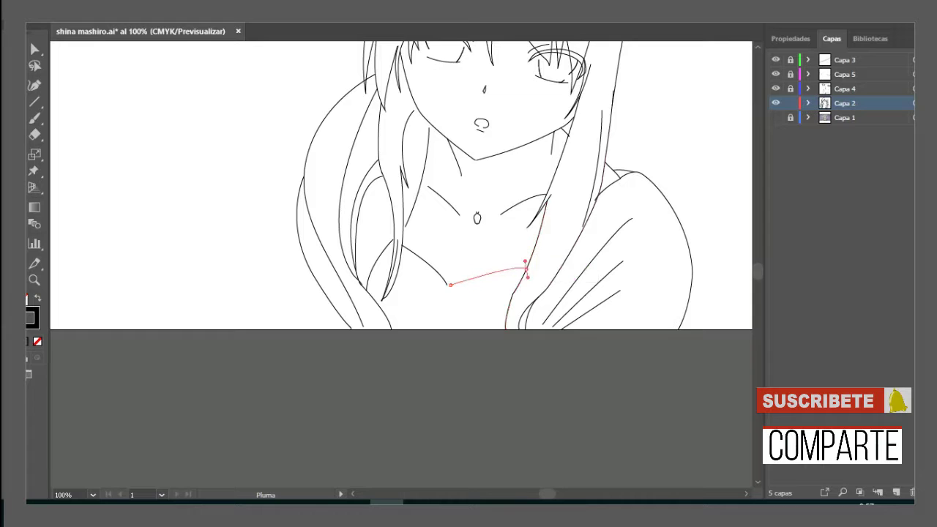
pyautogui.press('v')
pyautogui.click(418, 256)
pyautogui.hotkey('ctrl', 'shift', 'a')
pyautogui.press('v')
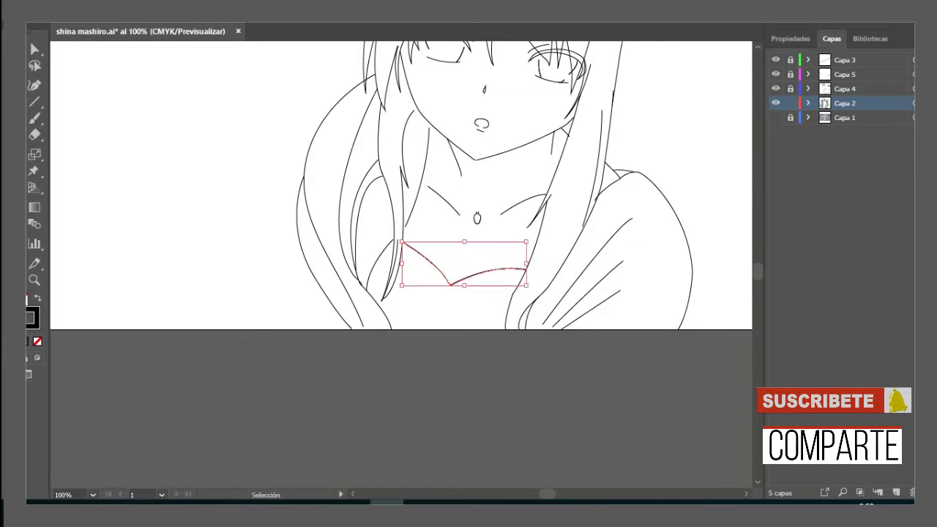
pyautogui.click(617, 229)
pyautogui.hotkey('ctrl', 'shift', 'a')
# Draw a short curved strand branching outward from the far left edge of the back hair.
pyautogui.press('p')
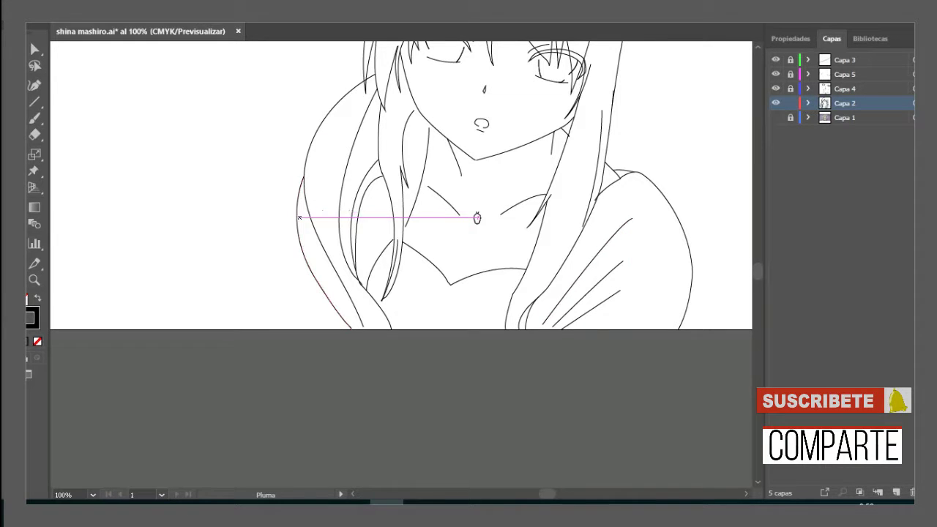
pyautogui.moveTo(298, 194); pyautogui.dragTo(293, 263)
pyautogui.press('ctrl')
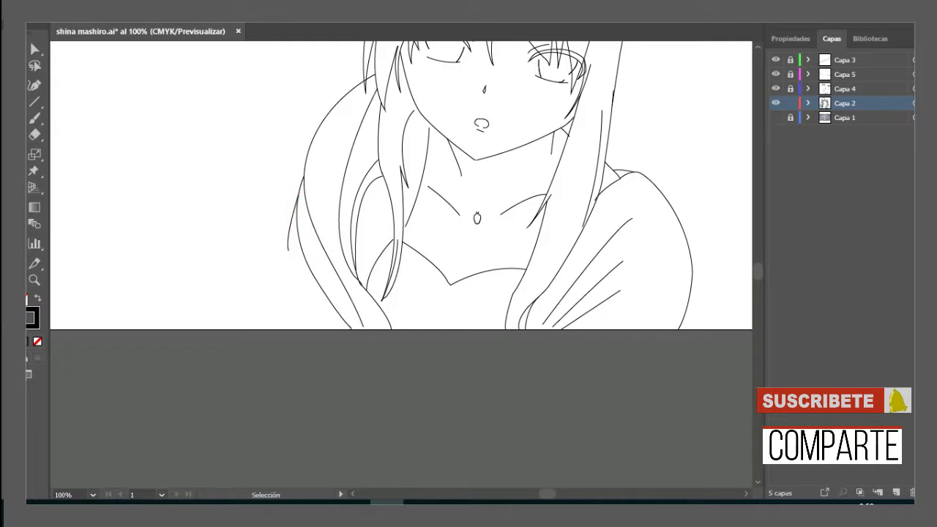
pyautogui.moveTo(321, 287); pyautogui.dragTo(338, 280)
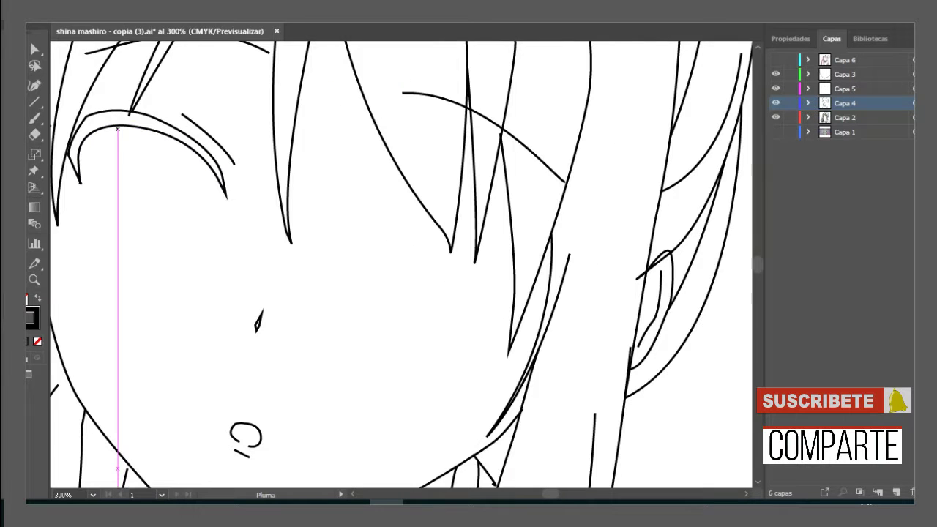
# Draw the left side of the iris below the left-hand eye's upper lid, with a short line at its base.
pyautogui.moveTo(117, 126); pyautogui.dragTo(125, 232)
pyautogui.hotkey('ctrl', 'shift', 'a')
pyautogui.scroll(2, 401, 263)
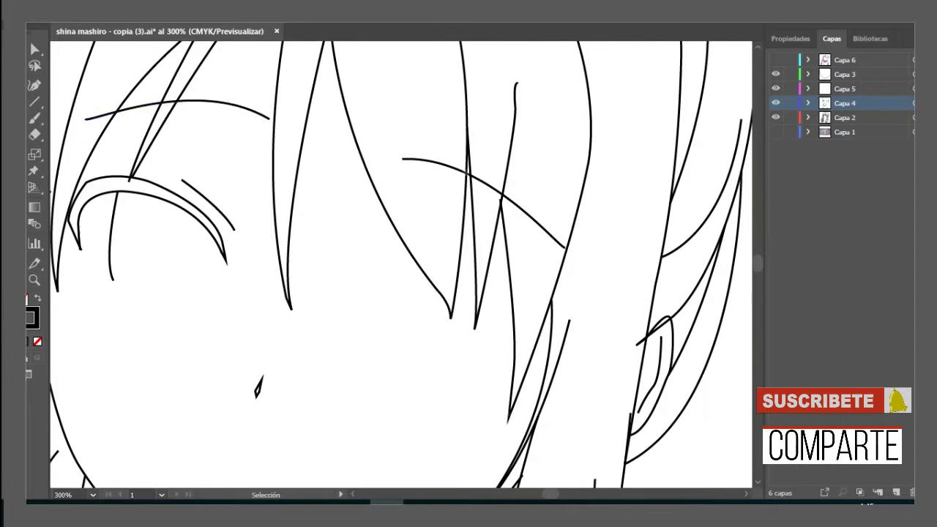
pyautogui.scroll(-2, 257, 109)
pyautogui.press('p')
pyautogui.click(117, 126)
pyautogui.moveTo(112, 213); pyautogui.dragTo(80, 179)
pyautogui.hotkey('ctrl', 'shift', 'a')
pyautogui.click(114, 217)
pyautogui.hotkey('ctrl', 'shift', 'a')
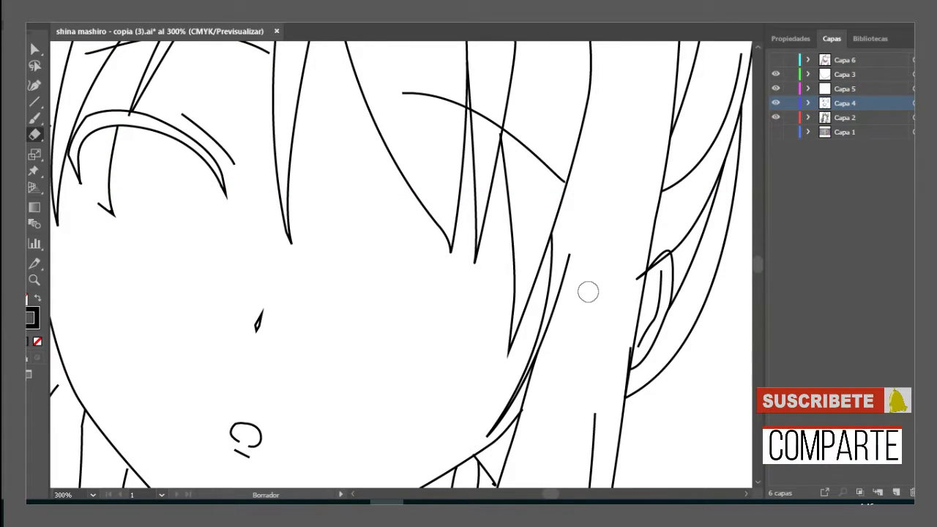
# Draw the right side of the left-hand eye's iris and the lower lid line beneath it.
pyautogui.press('p')
pyautogui.click(211, 170)
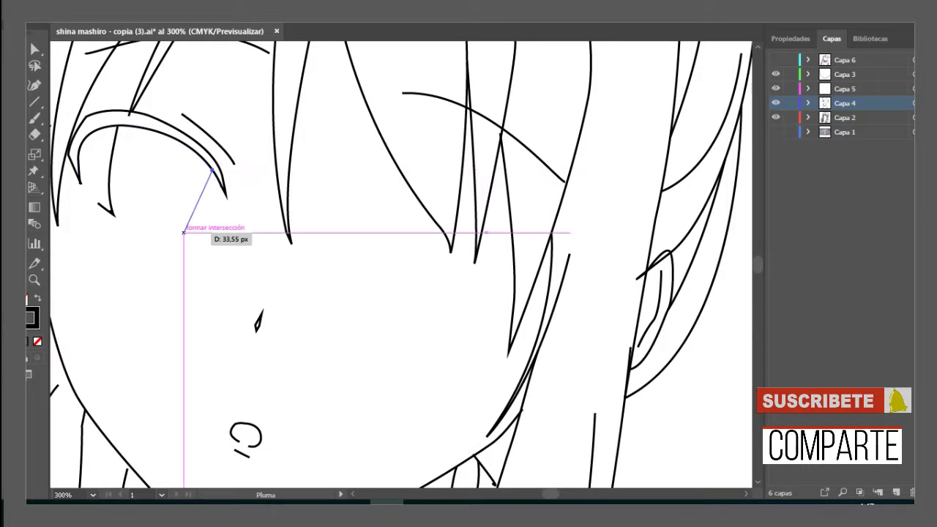
pyautogui.click(178, 233)
pyautogui.moveTo(160, 248); pyautogui.dragTo(158, 248)
pyautogui.hotkey('ctrl', 'shift', 'a')
pyautogui.click(112, 213)
pyautogui.moveTo(183, 239); pyautogui.dragTo(220, 261)
pyautogui.press('v')
pyautogui.hotkey('ctrl', '-')
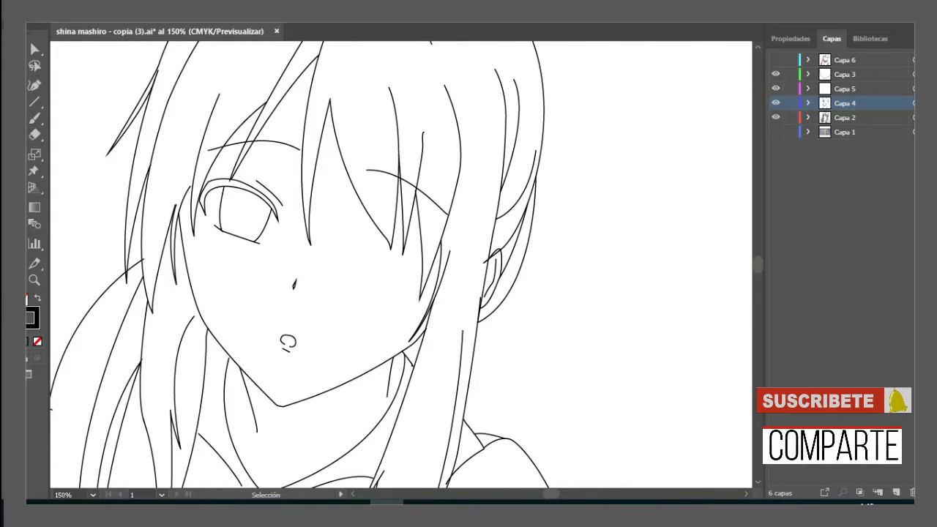
# Delete the existing jaw outline and redraw its left side on Capa 3 from the cheek down to the chin.
pyautogui.click(268, 395)
pyautogui.press('Delete')
pyautogui.press('p')
pyautogui.click(178, 216)
pyautogui.moveTo(198, 313); pyautogui.dragTo(215, 336)
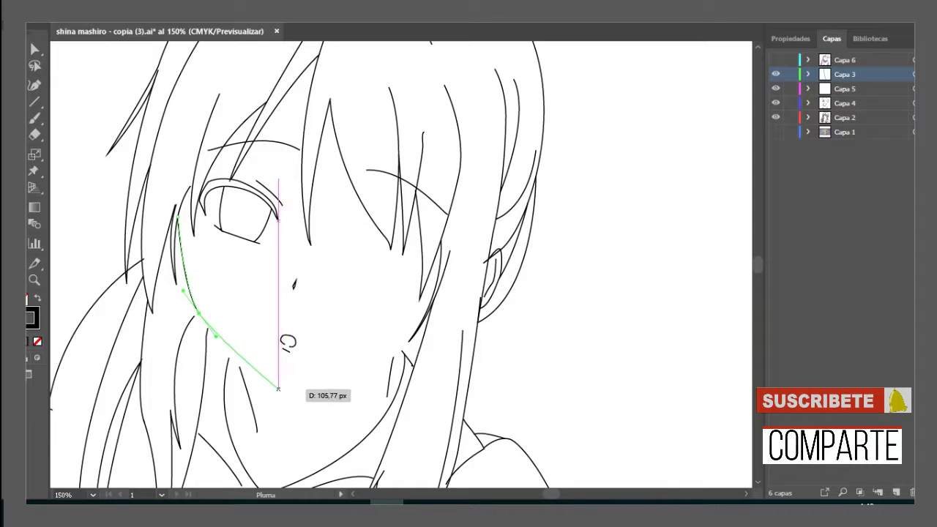
pyautogui.click(281, 392)
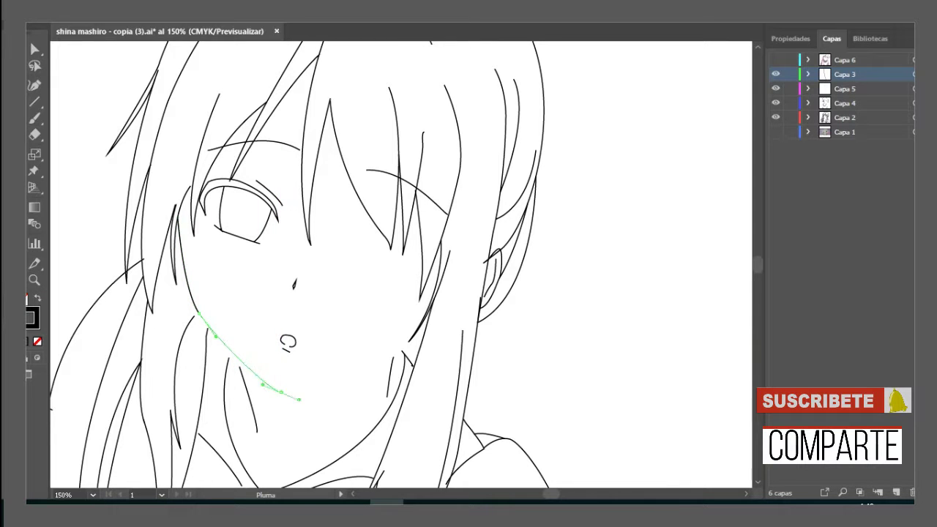
pyautogui.keyDown('ctrl'); pyautogui.click(293, 334); pyautogui.keyUp('ctrl')
pyautogui.scroll(2, 289, 392)
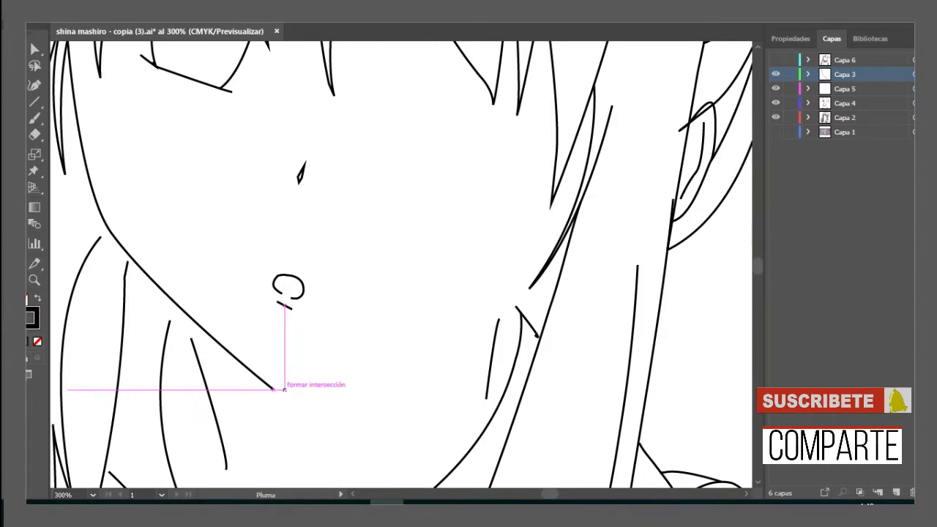
# Draw the right side of the jaw from the chin up to the neck line beside the right-hand hair lock.
pyautogui.click(284, 389)
pyautogui.scroll(-1, 561, 226)
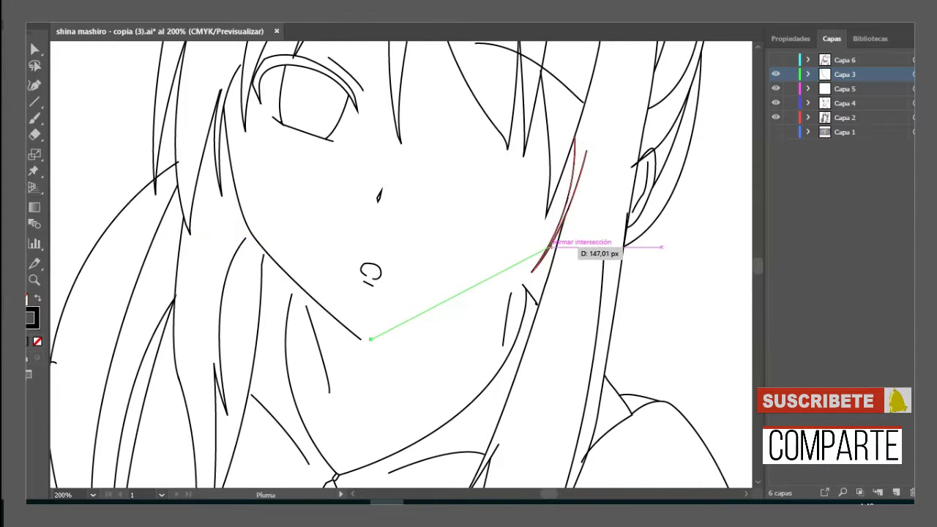
pyautogui.scroll(-1, 534, 279)
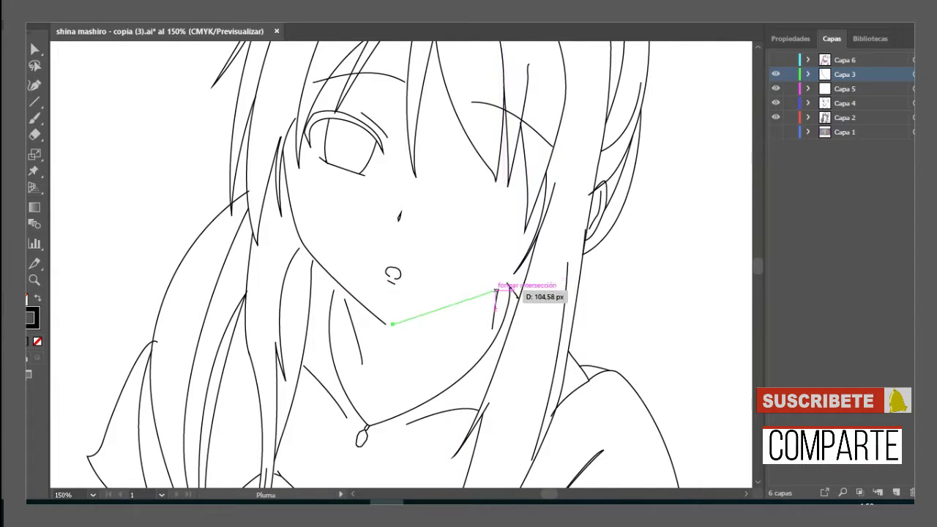
pyautogui.moveTo(499, 289); pyautogui.dragTo(492, 328)
pyautogui.click(499, 289)
pyautogui.keyDown('ctrl'); pyautogui.click(540, 251); pyautogui.keyUp('ctrl')
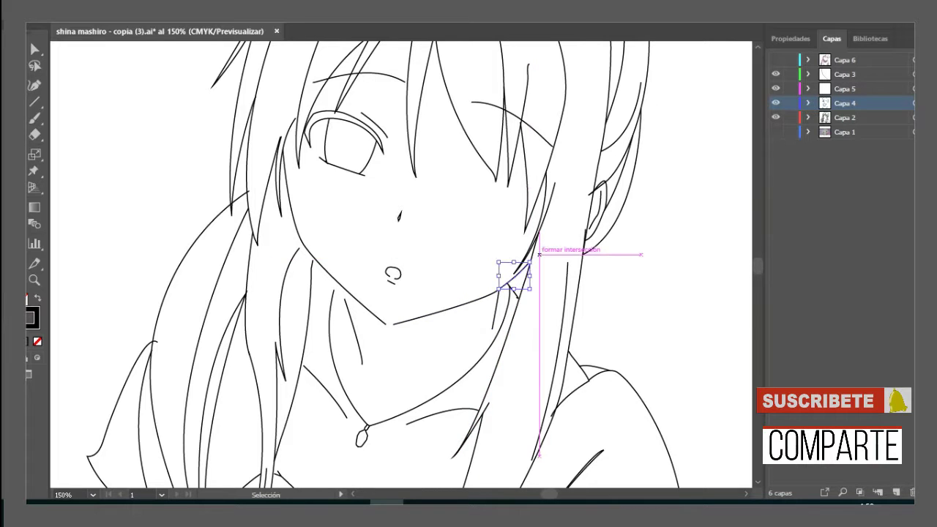
# Join the left and right jaw lines in a single point at the chin.
pyautogui.keyDown('ctrl'); pyautogui.click(396, 324); pyautogui.keyUp('ctrl')
pyautogui.scroll(1, 395, 324)
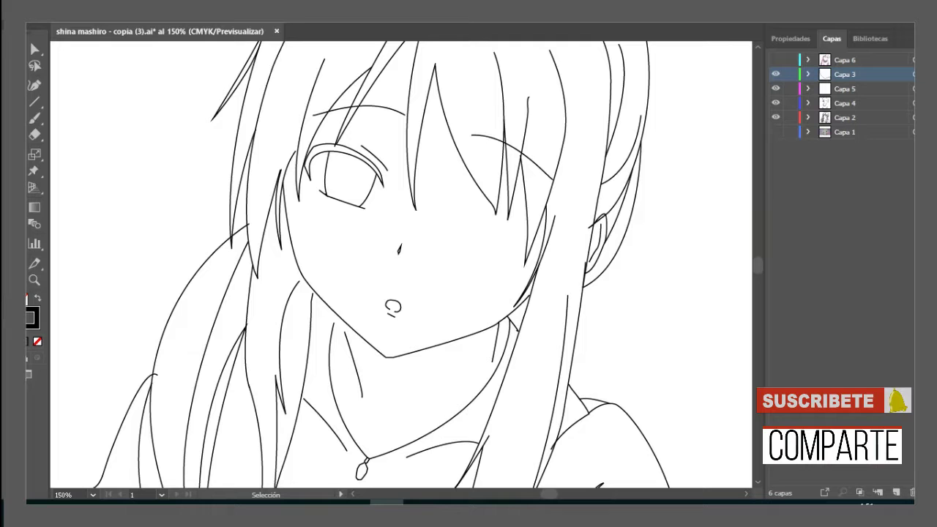
pyautogui.scroll(3, 426, 342)
pyautogui.scroll(-1, 426, 341)
pyautogui.press('p')
pyautogui.click(387, 356)
pyautogui.click(347, 350)
pyautogui.click(624, 256)
pyautogui.click(607, 362)
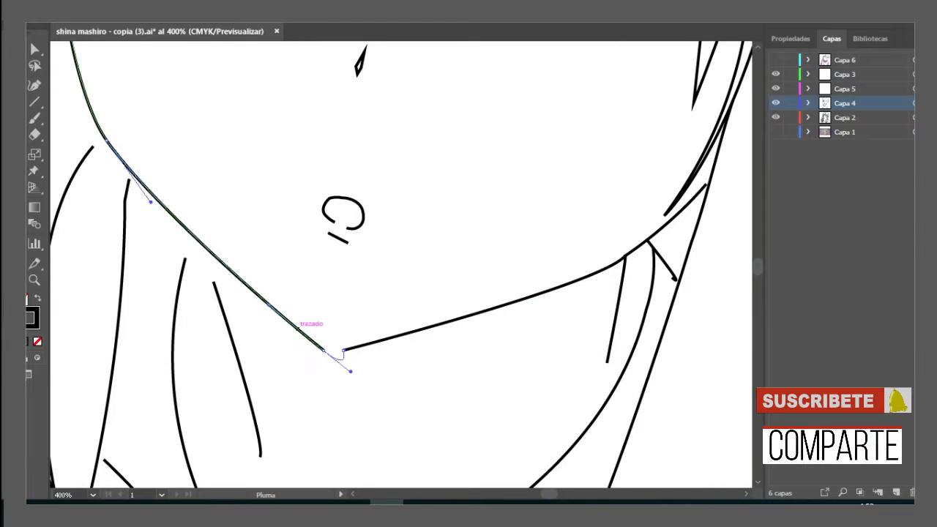
pyautogui.moveTo(345, 348); pyautogui.dragTo(327, 351)
pyautogui.hotkey('ctrl', '-')
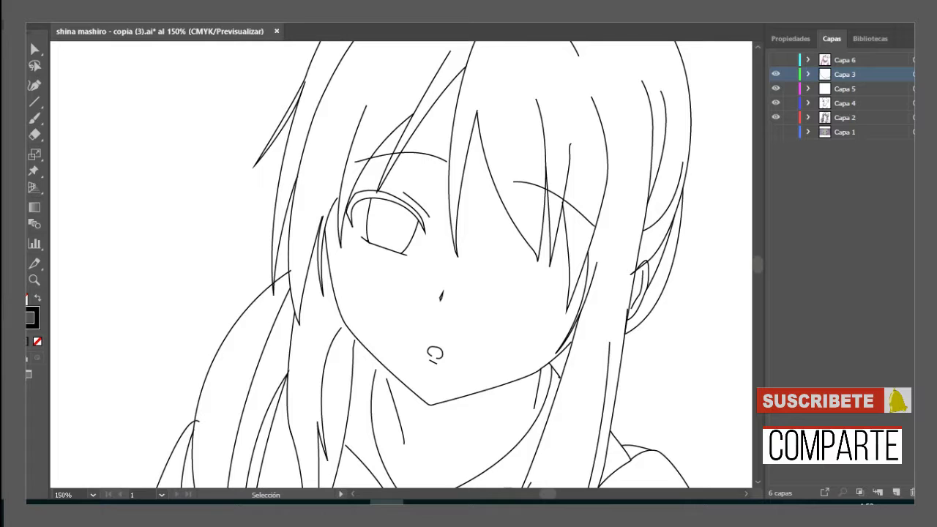
# Flatten the mouth shape, move it slightly higher on the face, and deselect it.
pyautogui.moveTo(423, 344)
pyautogui.mouseDown()
pyautogui.moveTo(445, 360)
pyautogui.moveTo(465, 352)
pyautogui.moveTo(444, 366)
pyautogui.moveTo(450, 359)
pyautogui.moveTo(433, 355)
pyautogui.moveTo(445, 366)
pyautogui.moveTo(435, 342)
pyautogui.mouseUp()
pyautogui.click(435, 352)
pyautogui.click(434, 354)
pyautogui.hotkey('ctrl', 'shift', 'a')
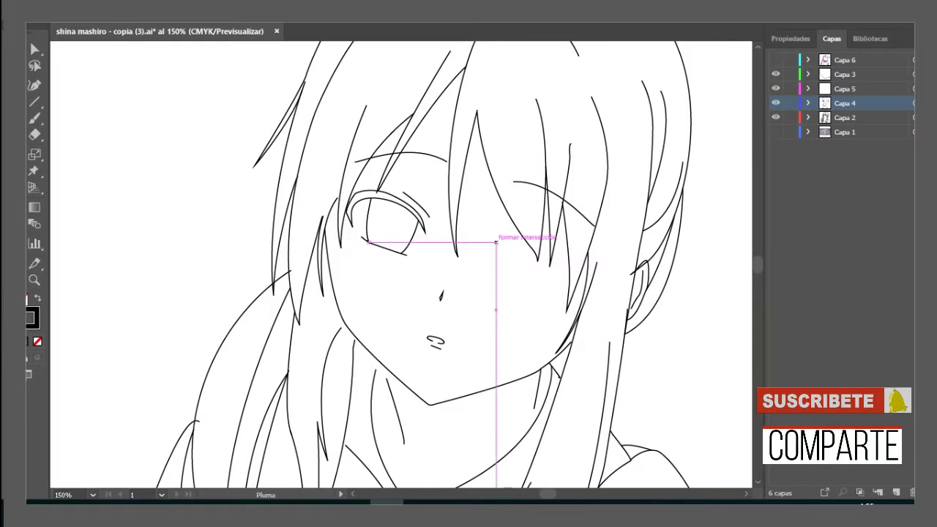
pyautogui.rightClick(439, 242)
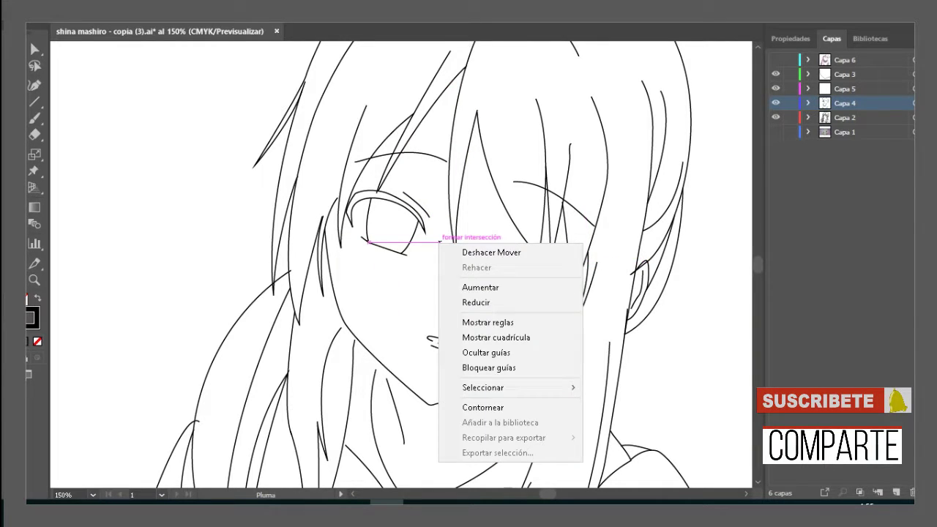
# Try to draw the right eye's upper eyelid beneath the bangs with the Pen tool.
pyautogui.press('Escape')
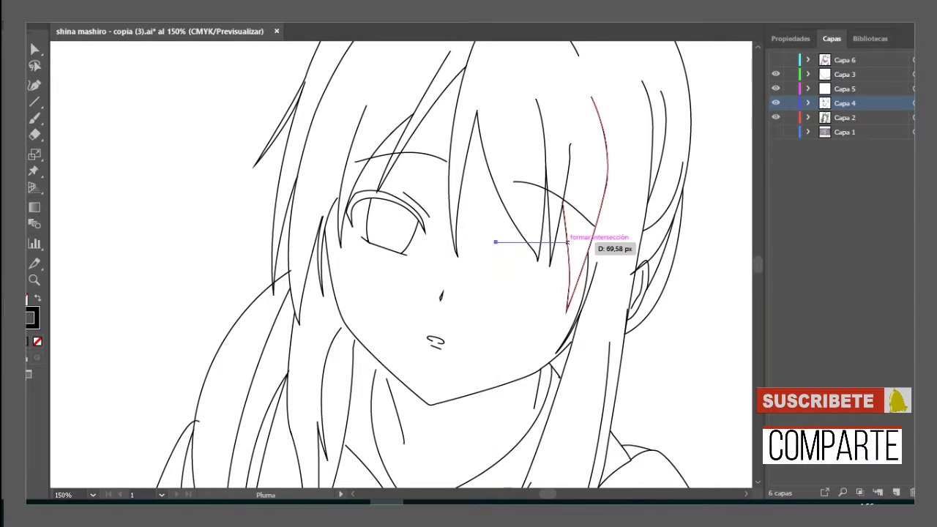
pyautogui.click(517, 238)
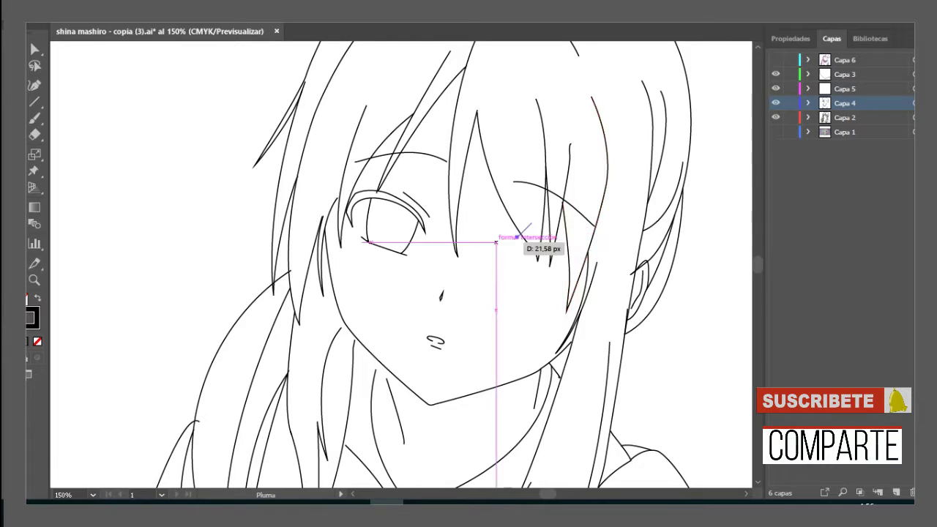
pyautogui.moveTo(576, 237); pyautogui.dragTo(557, 240)
pyautogui.hotkey('ctrl', 'z')
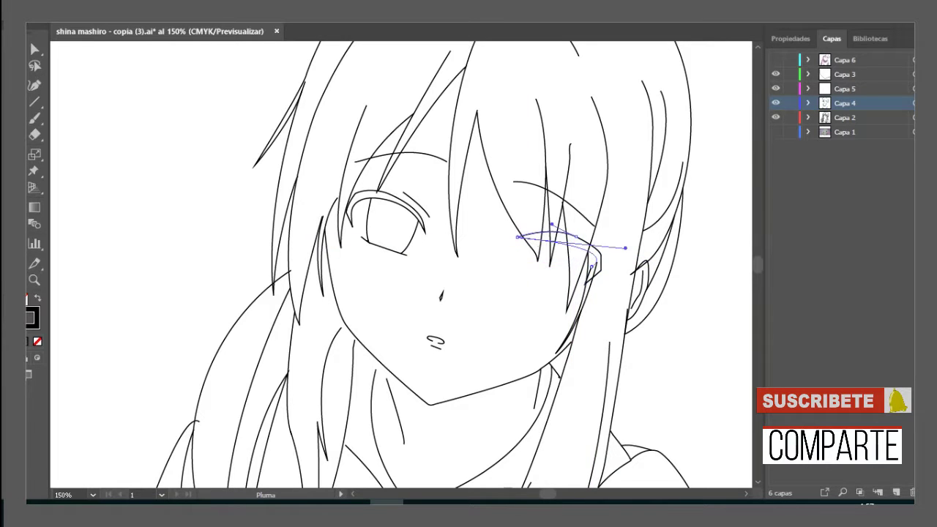
pyautogui.press('a')
pyautogui.press('Delete')
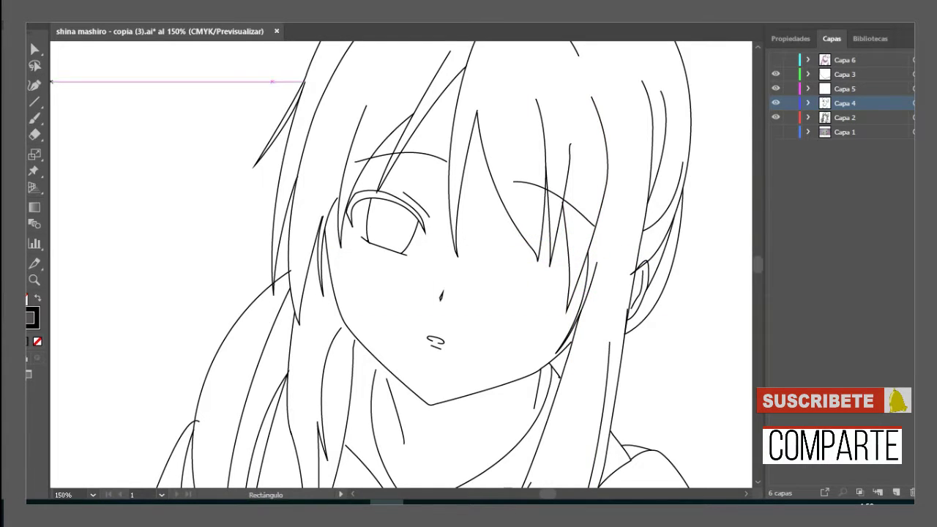
# Try to build the right eye from a copy of the left eye's upper eyelid curve.
pyautogui.press('v')
pyautogui.click(388, 196)
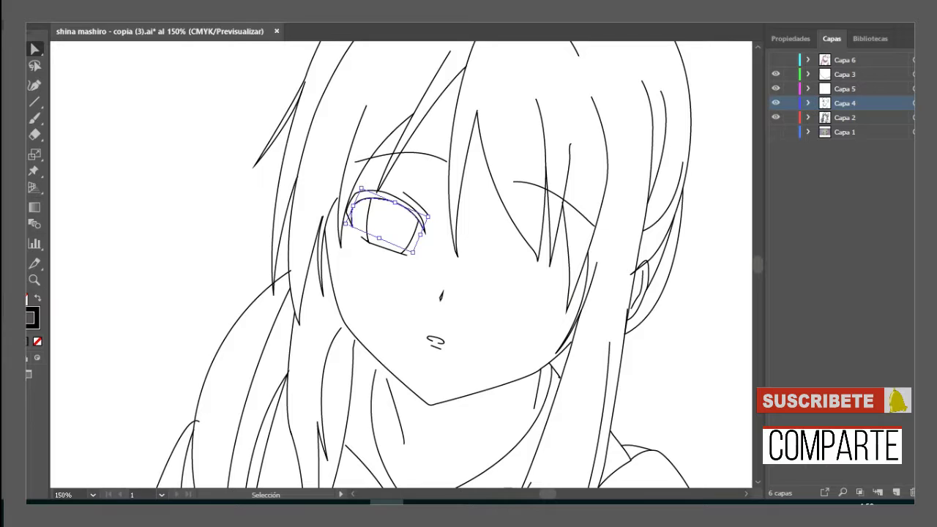
pyautogui.hotkey('ctrl', 'shift', 'a')
pyautogui.press('a')
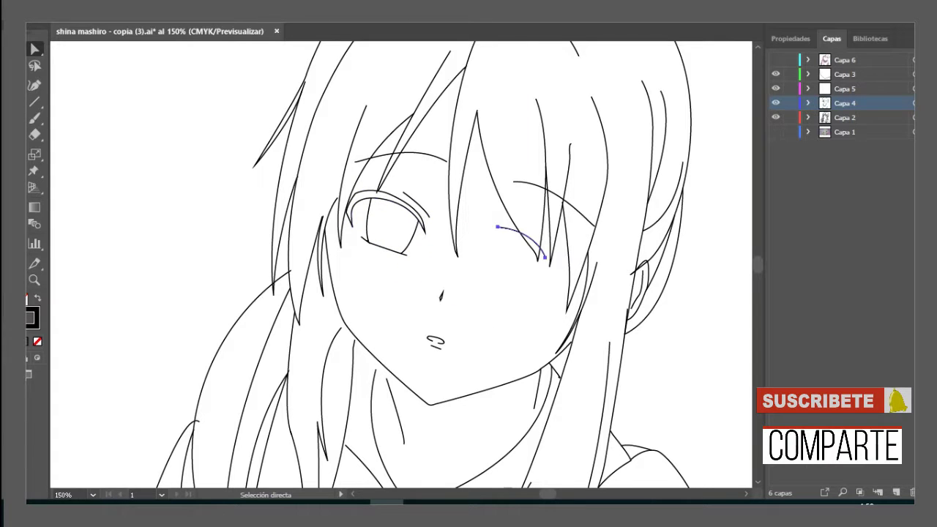
pyautogui.moveTo(380, 260); pyautogui.dragTo(530, 265)
pyautogui.moveTo(513, 224); pyautogui.dragTo(497, 228)
# Undo the attempts to build the right eye from copied left-eye lines.
pyautogui.hotkey('ctrl', 'z')
pyautogui.hotkey('ctrl', 'z')
pyautogui.hotkey('ctrl', 'z')
pyautogui.hotkey('ctrl', 'z')
pyautogui.hotkey('ctrl', 'z')
pyautogui.hotkey('ctrl', 'z')
pyautogui.hotkey('ctrl', 'z')
pyautogui.hotkey('ctrl', 'z')
pyautogui.hotkey('ctrl', 'z')
pyautogui.hotkey('ctrl', 'z')
pyautogui.hotkey('ctrl', 'z')
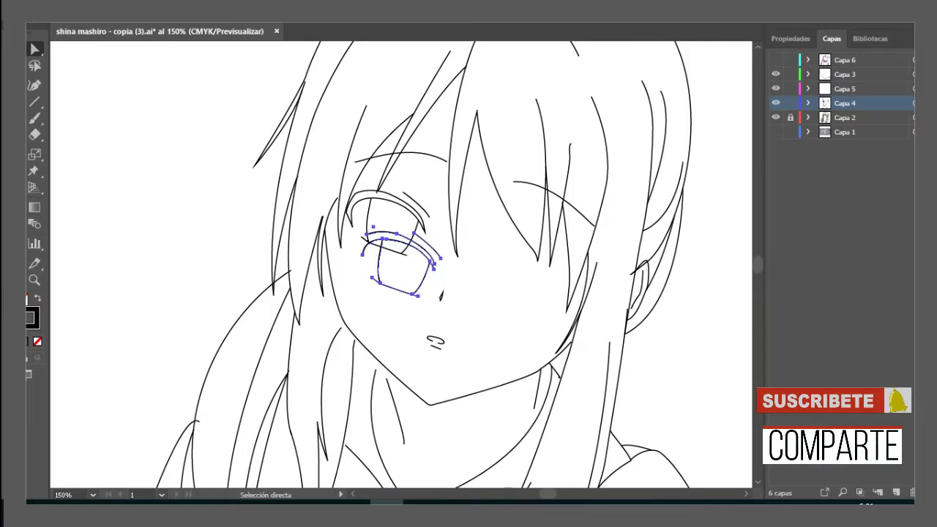
pyautogui.hotkey('ctrl', 'z')
pyautogui.hotkey('ctrl', 'z')
pyautogui.hotkey('ctrl', 'z')
pyautogui.hotkey('ctrl', 'z')
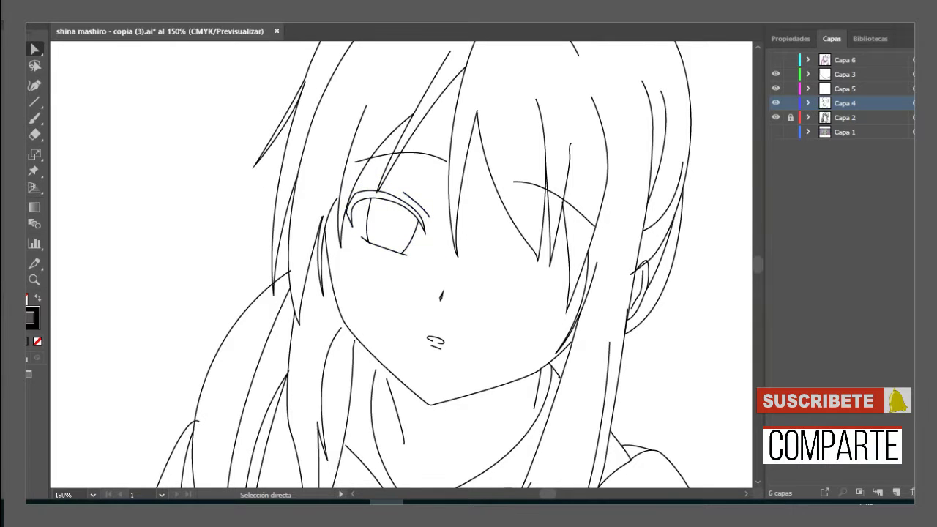
pyautogui.hotkey('ctrl', 'z')
pyautogui.hotkey('ctrl', 'z')
pyautogui.hotkey('ctrl', 'z')
pyautogui.hotkey('ctrl', 'z')
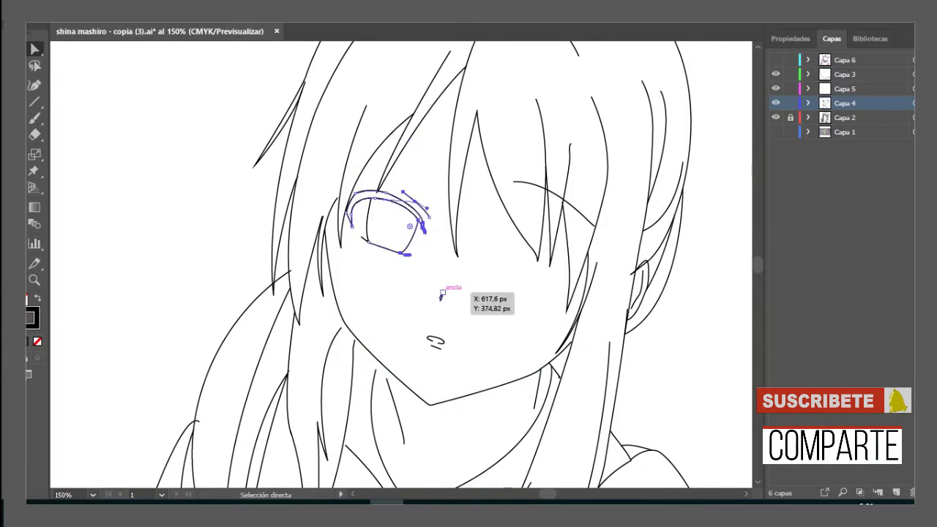
# Mirror a copy of the left eye horizontally and place it beneath the right-hand bangs, level with the face tilt.
pyautogui.moveTo(443, 261); pyautogui.dragTo(281, 239)
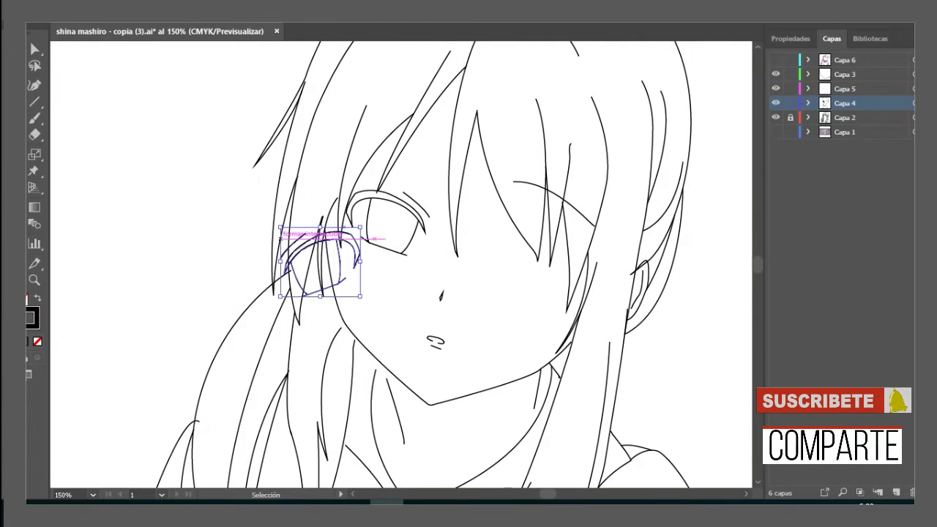
pyautogui.hotkey('ctrl', 'z')
pyautogui.hotkey('ctrl', 'z')
pyautogui.hotkey('ctrl', 'z')
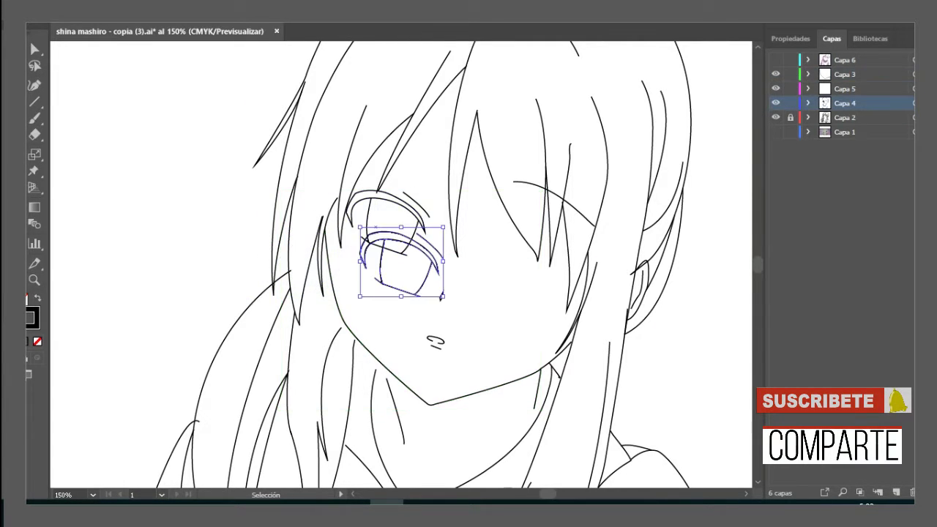
pyautogui.moveTo(441, 297); pyautogui.dragTo(574, 289)
pyautogui.hotkey('ctrl', 'shift', 'a')
pyautogui.scroll(-2, 550, 313)
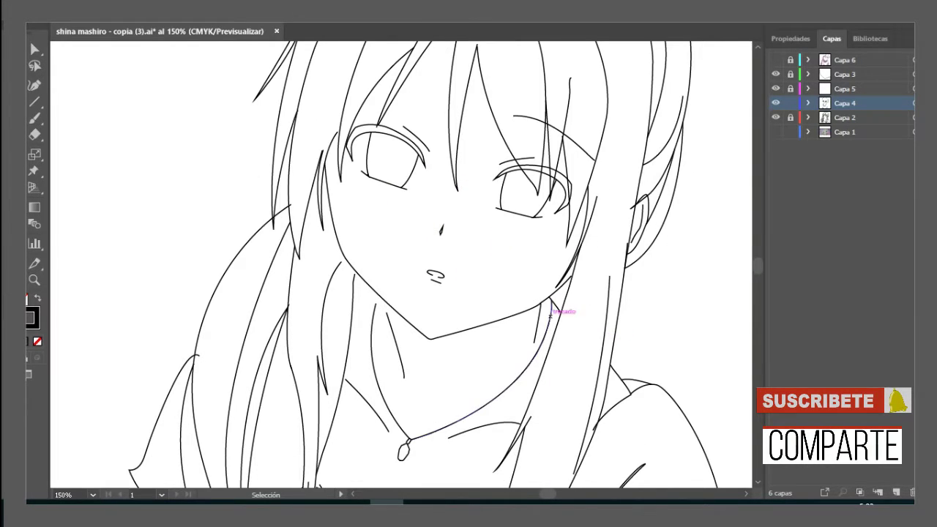
# Try to draw a new right jaw curve on Capa 4 from the hair lock down to the chin.
pyautogui.click(575, 277)
pyautogui.moveTo(430, 338)
pyautogui.mouseDown()
pyautogui.moveTo(383, 330)
pyautogui.moveTo(334, 359)
pyautogui.moveTo(396, 333)
pyautogui.mouseUp()
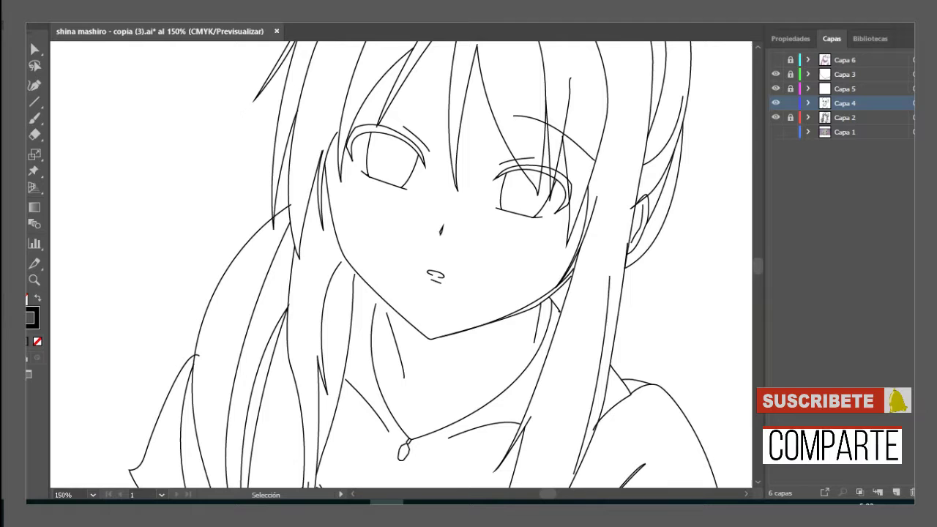
pyautogui.hotkey('ctrl', 'z')
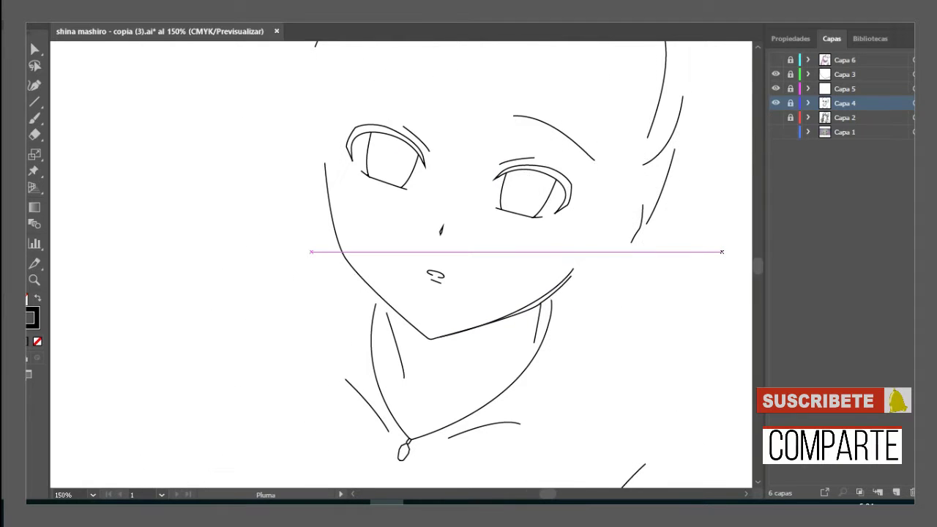
# Check which layer holds the jaw line by hiding and showing Capa 4 and Capa 3.
pyautogui.hotkey('shift', 'e')
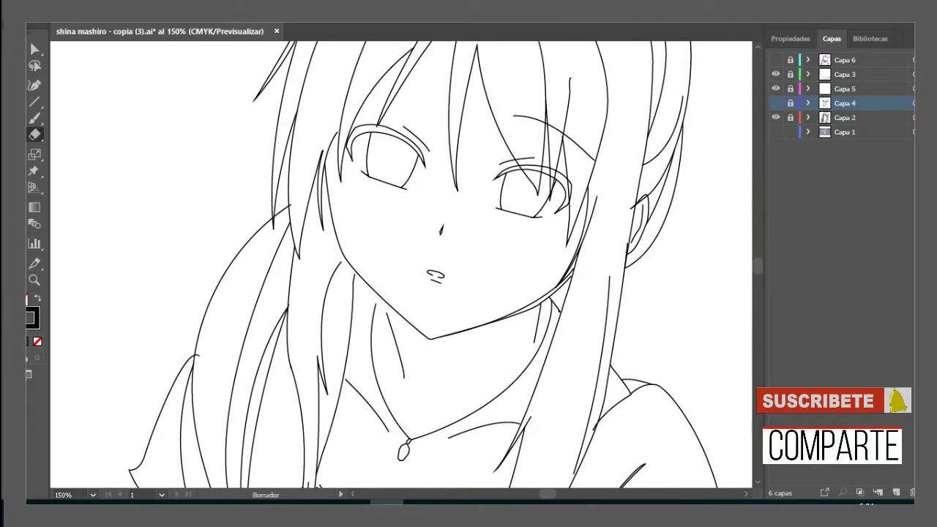
pyautogui.click(776, 103)
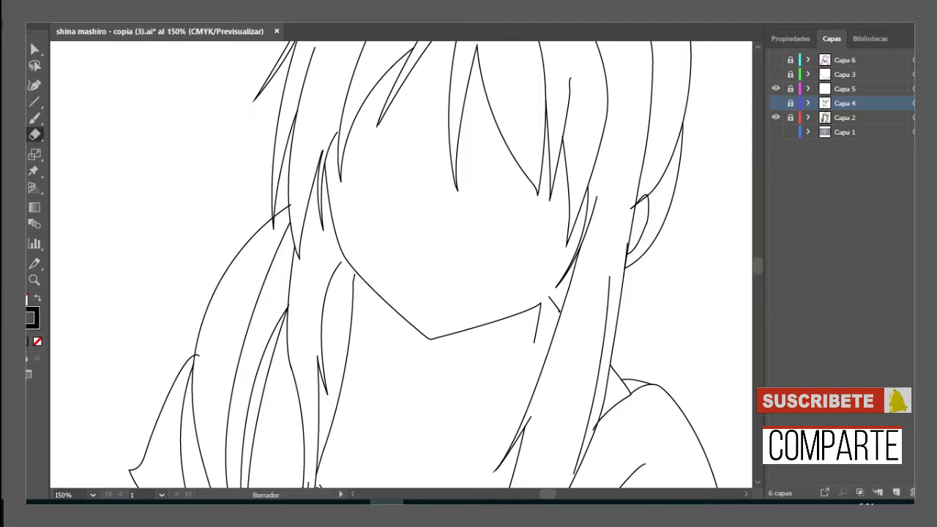
pyautogui.click(775, 103)
pyautogui.press('v')
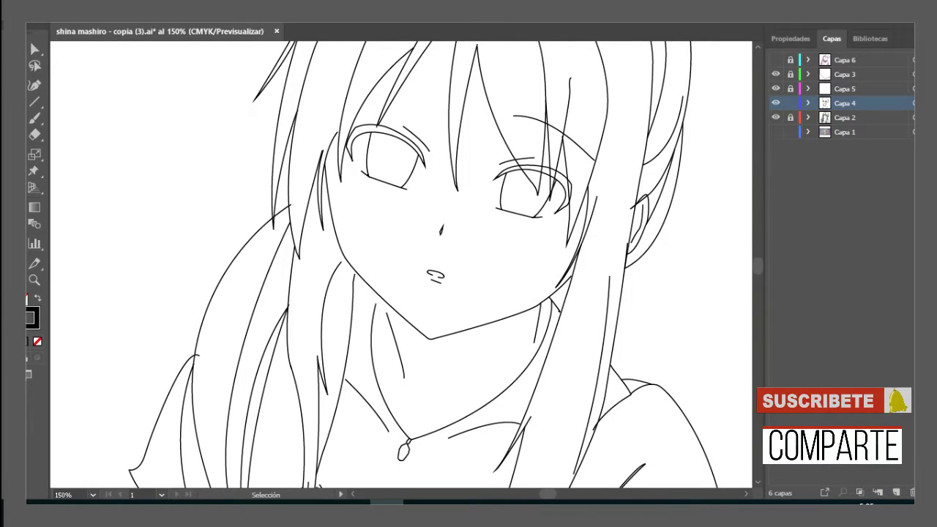
pyautogui.click(776, 74)
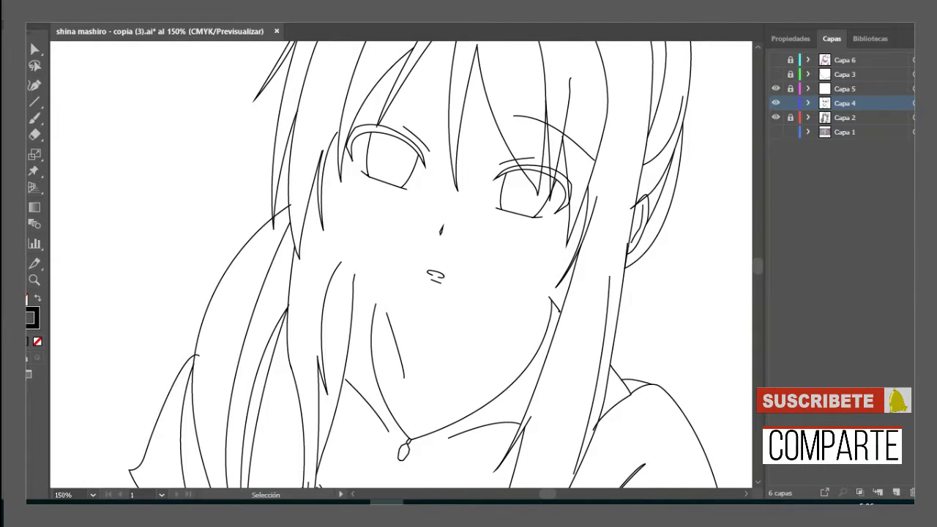
pyautogui.click(776, 74)
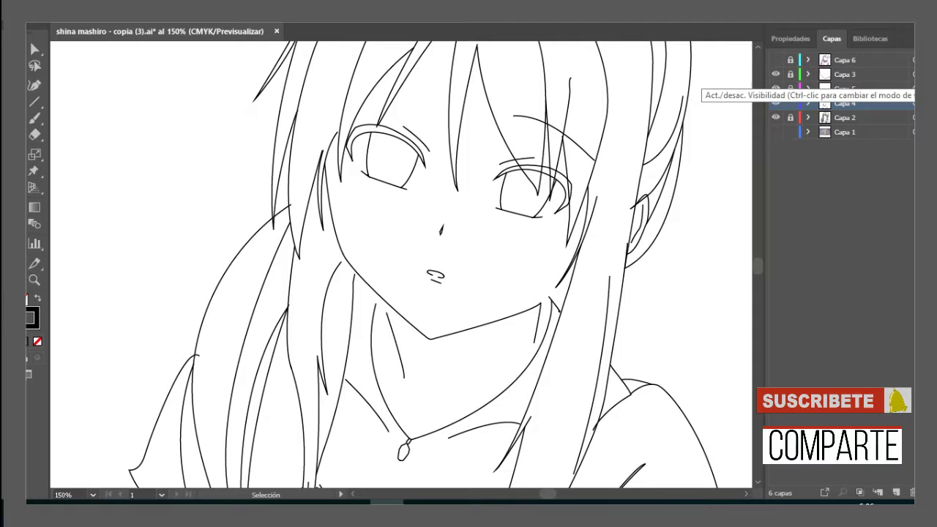
# Try to extend the jaw line on Capa 3 from its right end towards the hair lock.
pyautogui.press('p')
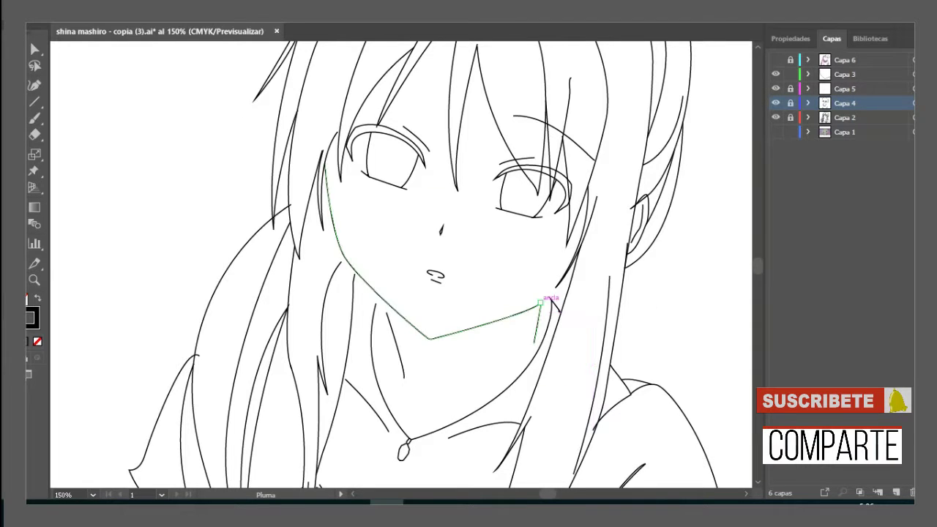
pyautogui.click(540, 302)
pyautogui.moveTo(581, 260); pyautogui.dragTo(576, 302)
pyautogui.hotkey('ctrl', 'z')
pyautogui.hotkey('ctrl', 'z')
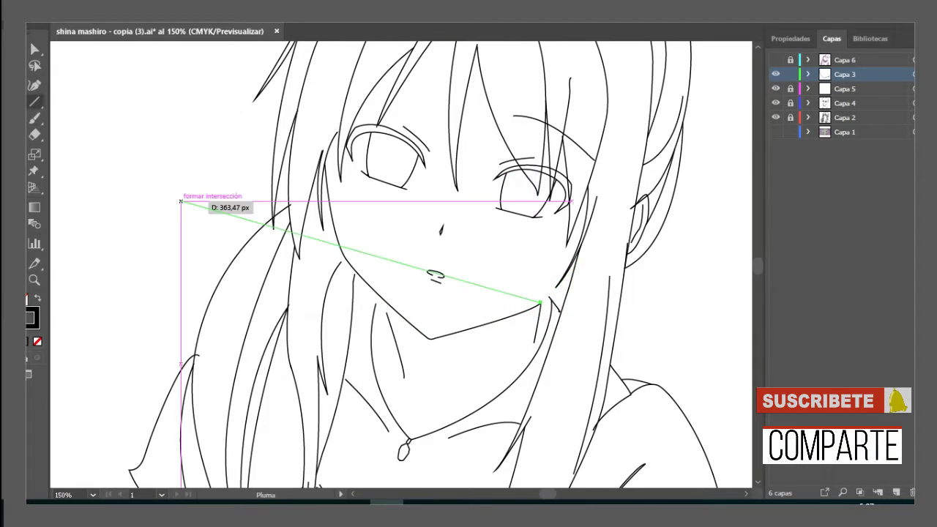
# Remove the old right jaw segment on Capa 3 and redraw it as a curve from the chin to the right-hand hair lock.
pyautogui.click(534, 342)
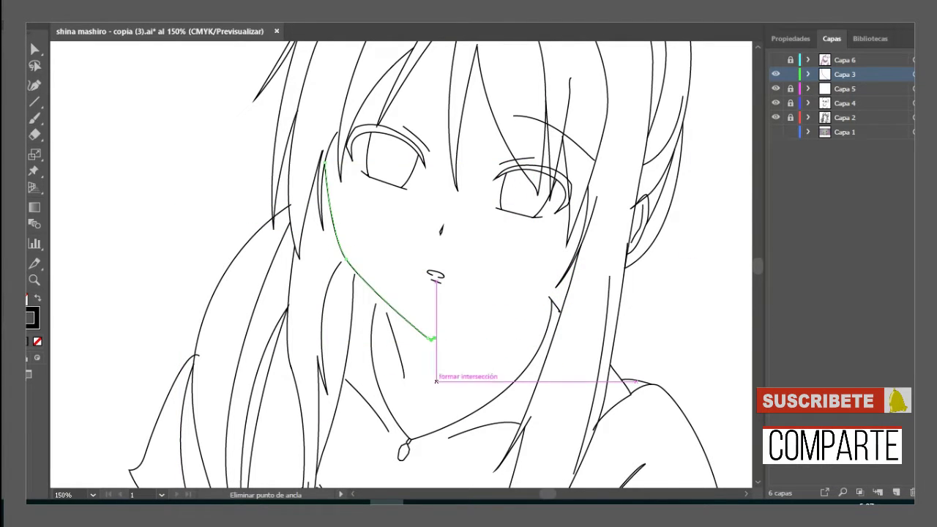
pyautogui.moveTo(432, 338); pyautogui.dragTo(502, 303)
pyautogui.click(569, 281)
pyautogui.press('ctrl')
pyautogui.hotkey('ctrl', 'shift', 'a')
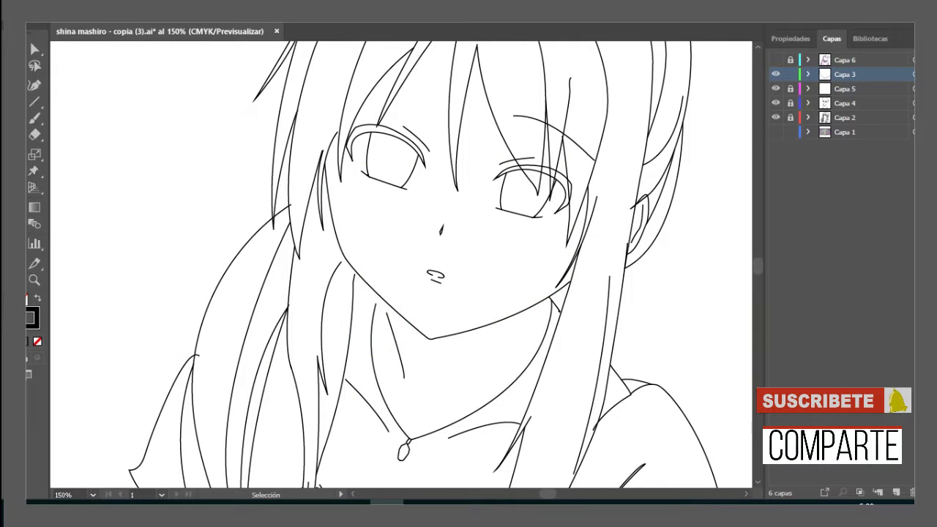
# Unlock Capa 4 and delete the eyebrow line above the right eye.
pyautogui.click(791, 103)
pyautogui.click(545, 123)
pyautogui.press('Delete')
pyautogui.hotkey('ctrl', '-')
pyautogui.hotkey('ctrl', '-')
pyautogui.hotkey('ctrl', '-')
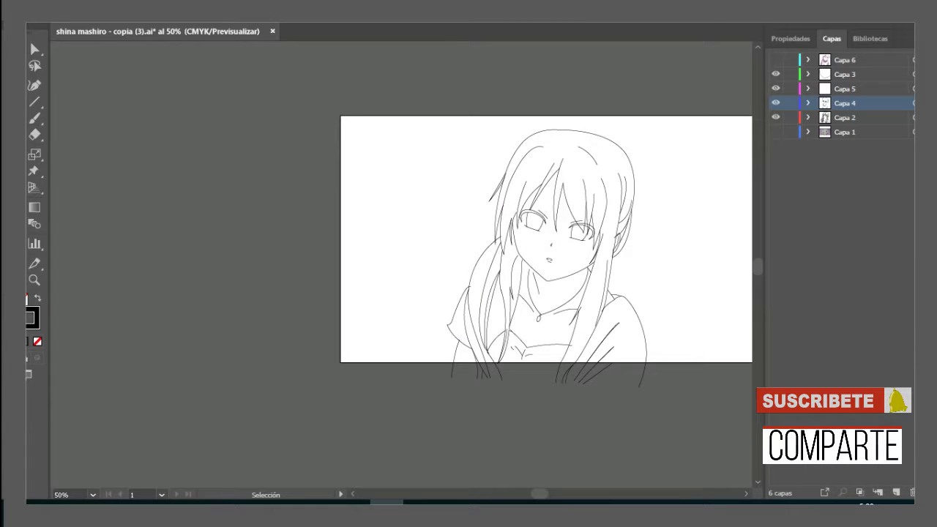
# Move the nose slightly higher on the face and narrow the mouth shape.
pyautogui.hotkey('ctrl', '+')
pyautogui.hotkey('ctrl', '+')
pyautogui.hotkey('ctrl', '+')
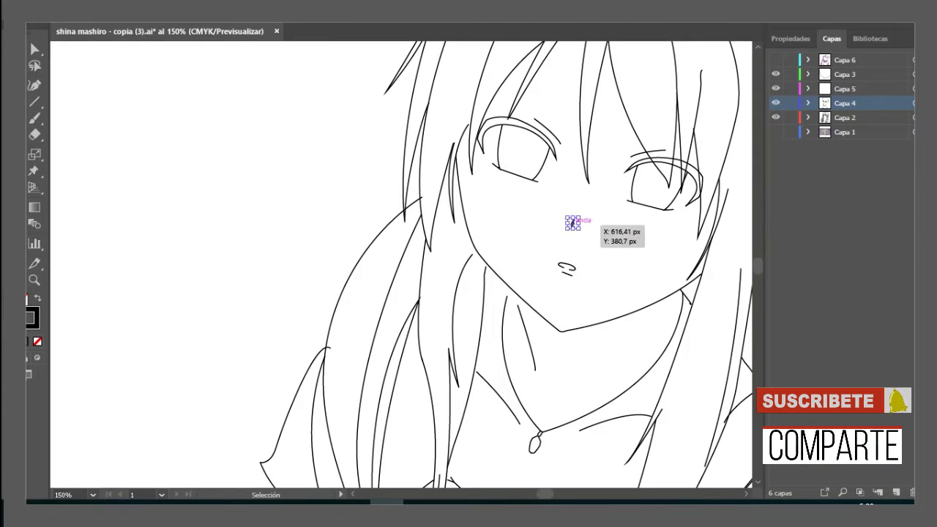
pyautogui.click(571, 208)
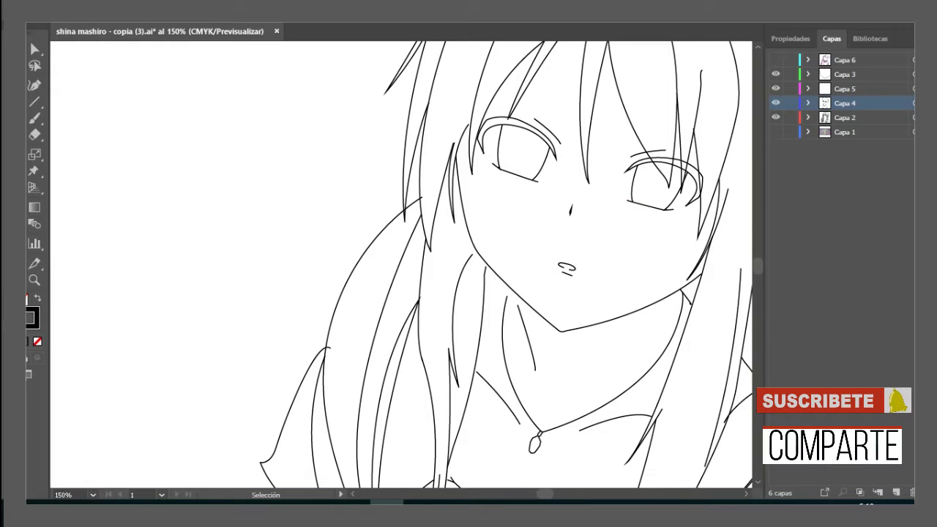
pyautogui.click(567, 269)
pyautogui.click(564, 266)
pyautogui.click(541, 123)
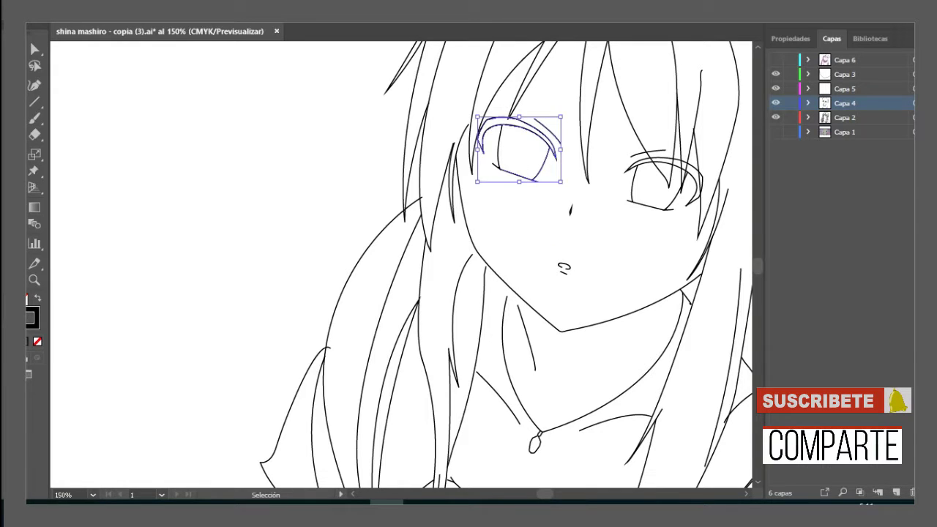
# Scale the left and right eyes down slightly.
pyautogui.moveTo(477, 113); pyautogui.dragTo(556, 179)
pyautogui.click(692, 185)
pyautogui.moveTo(624, 180); pyautogui.dragTo(634, 180)
pyautogui.scroll(3, 694, 351)
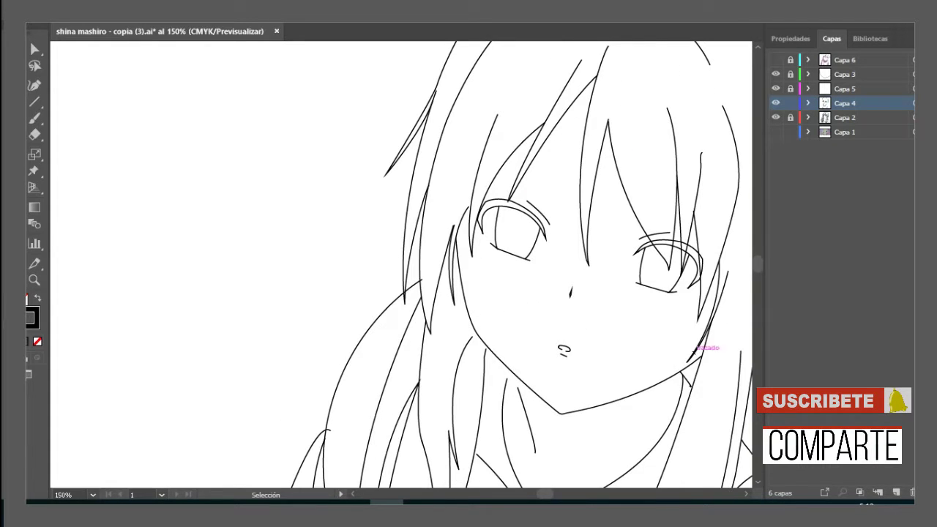
# Move the mouth slightly lower on the face and deselect it.
pyautogui.moveTo(564, 350); pyautogui.dragTo(563, 356)
pyautogui.hotkey('ctrl', 'shift', 'a')
pyautogui.hotkey('ctrl', '-')
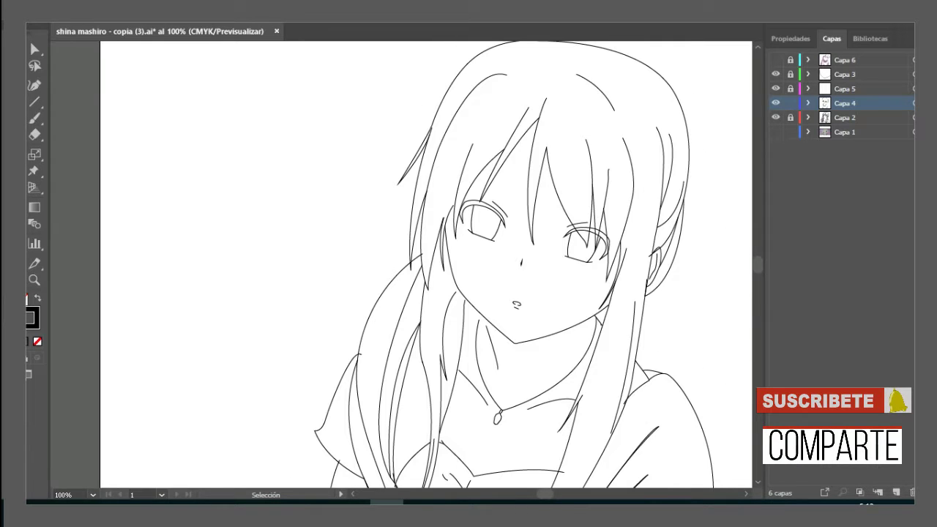
pyautogui.moveTo(505, 322); pyautogui.dragTo(493, 237)
pyautogui.hotkey('ctrl', 'shift', 'a')
pyautogui.moveTo(671, 393); pyautogui.dragTo(739, 393)
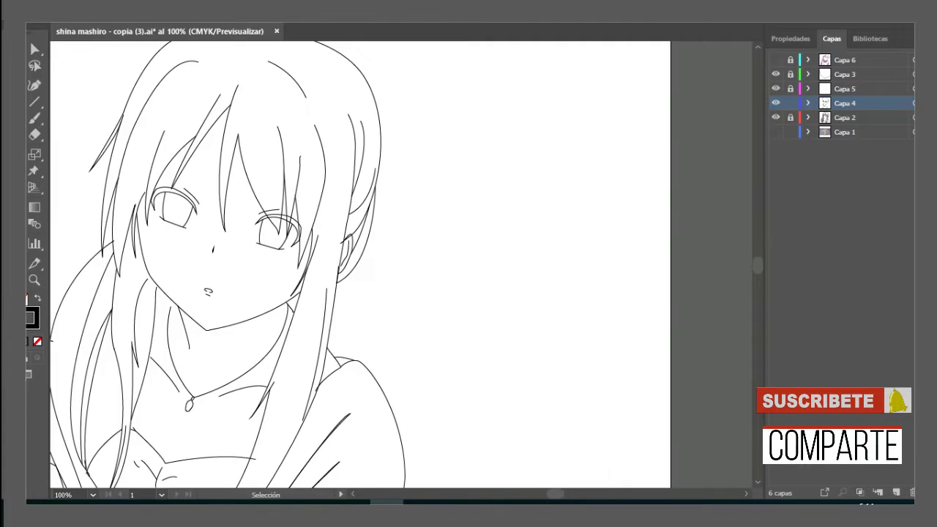
pyautogui.hotkey('ctrl', '-')
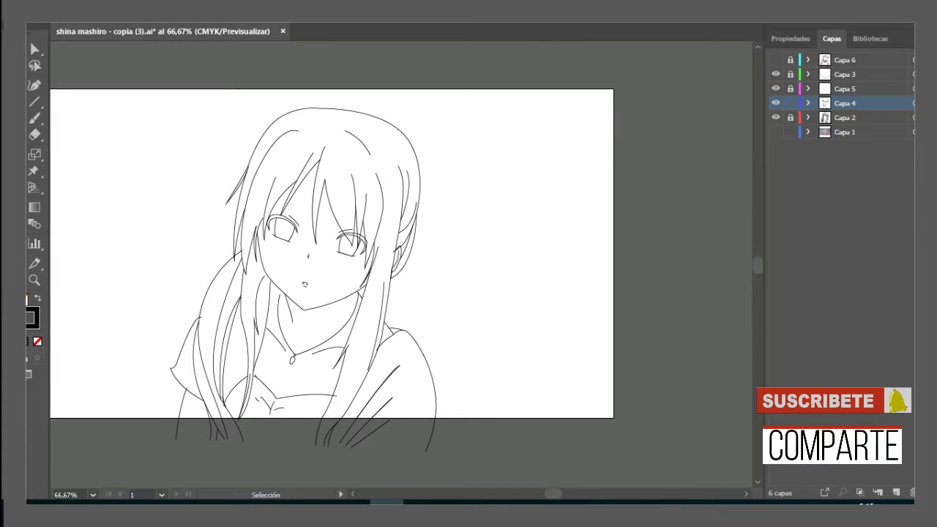
pyautogui.moveTo(139, 100); pyautogui.dragTo(508, 419)
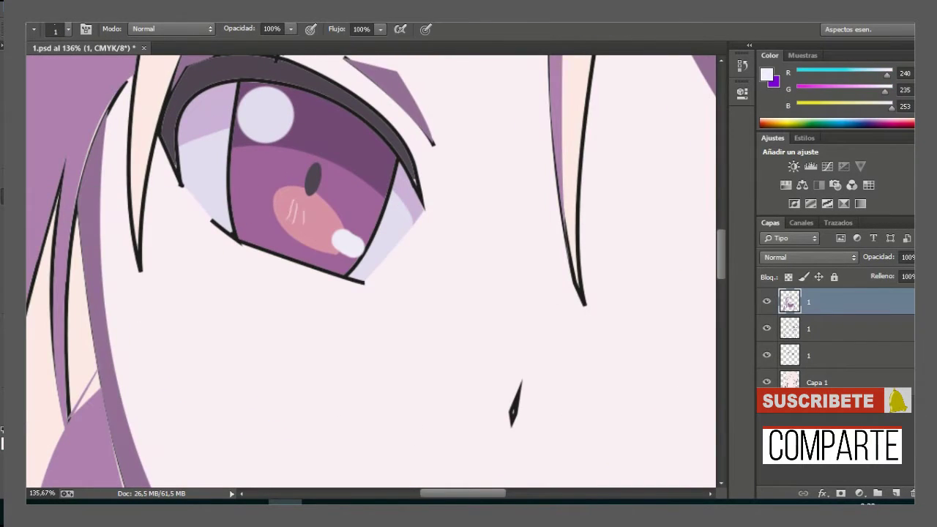
pyautogui.hotkey('ctrl', '0')
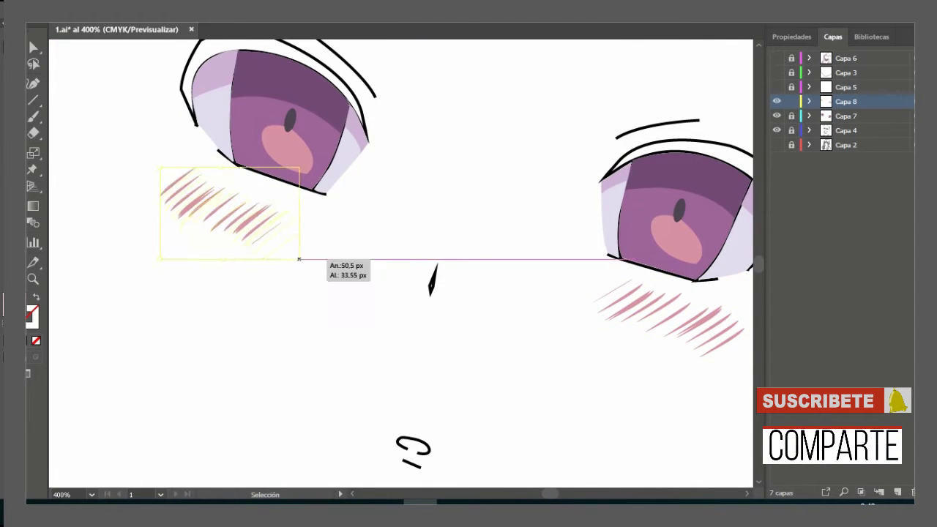
# Resize the blush strokes on the left cheek to about 50.5 × 33.55 px and deselect them.
pyautogui.moveTo(298, 258); pyautogui.dragTo(298, 259)
pyautogui.hotkey('ctrl', '-')
pyautogui.hotkey('ctrl', 'shift', 'a')
pyautogui.press('b')
pyautogui.hotkey('ctrl', '-')
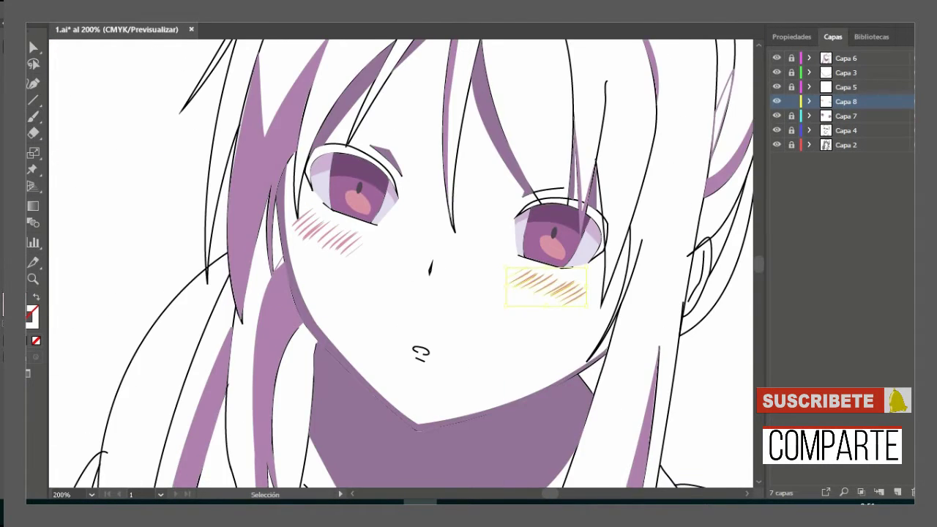
# Draw a gently curved eyebrow line above the left eye on Capa 8 with the Pen tool.
pyautogui.press('p')
pyautogui.scroll(1, 536, 207)
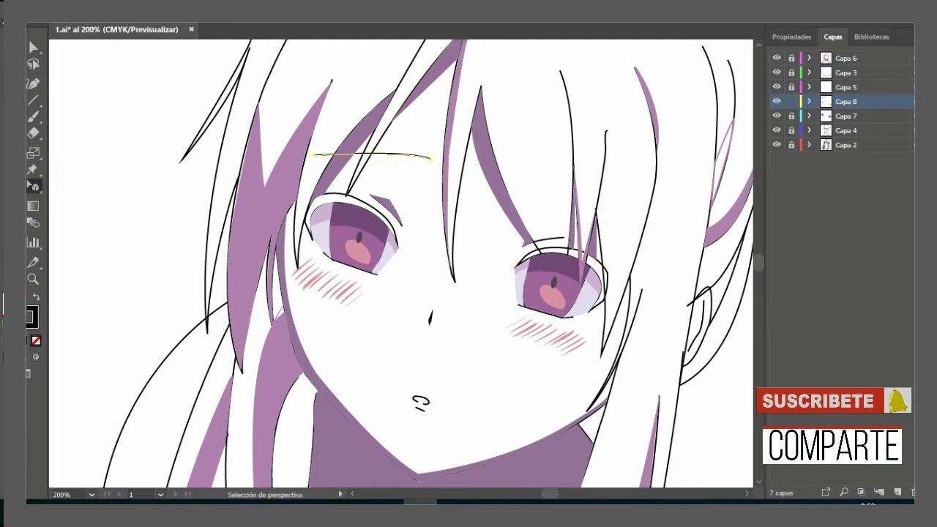
# Draw a curved eyebrow line sloping down above the right eye on Capa 8.
pyautogui.scroll(1, 428, 264)
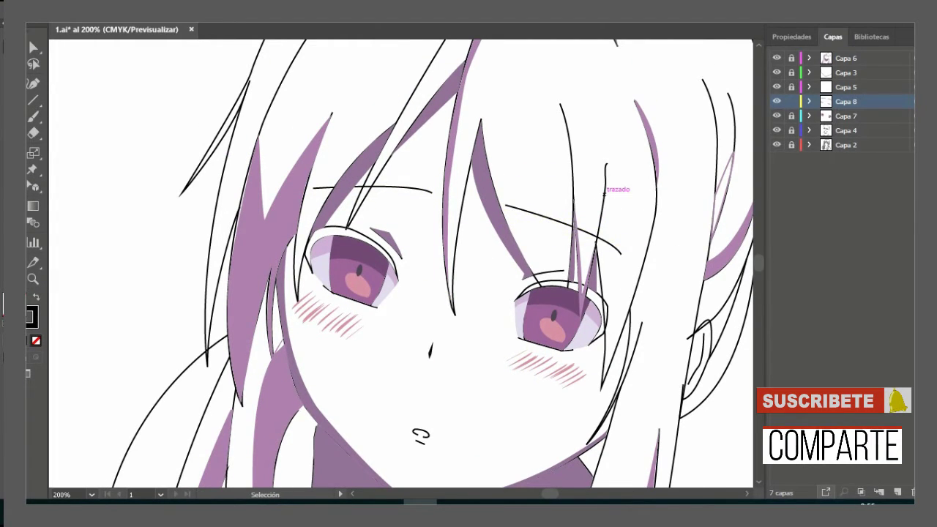
pyautogui.hotkey('ctrl', '-')
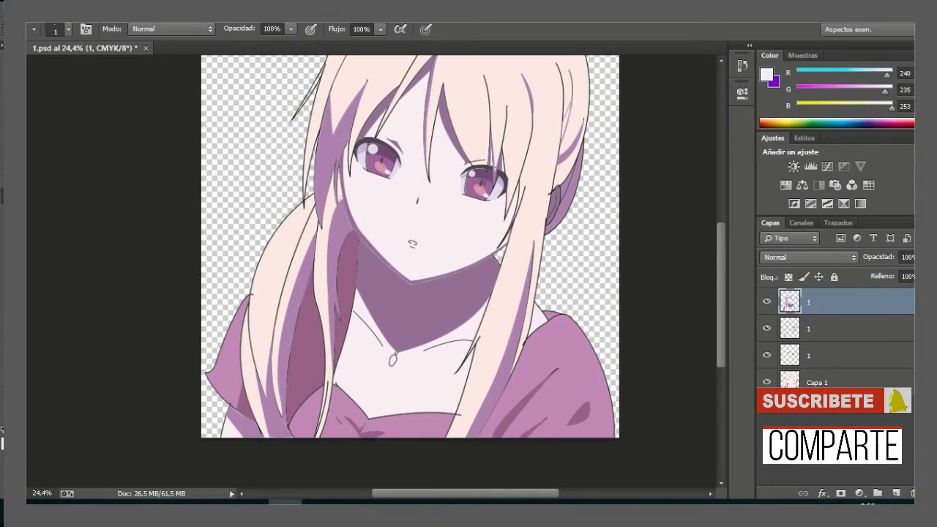
# Switch to 1.psd in Photoshop and place the eyebrow lines and blush strokes as a new layer above the colored drawing.
pyautogui.scroll(5, 468, 191)
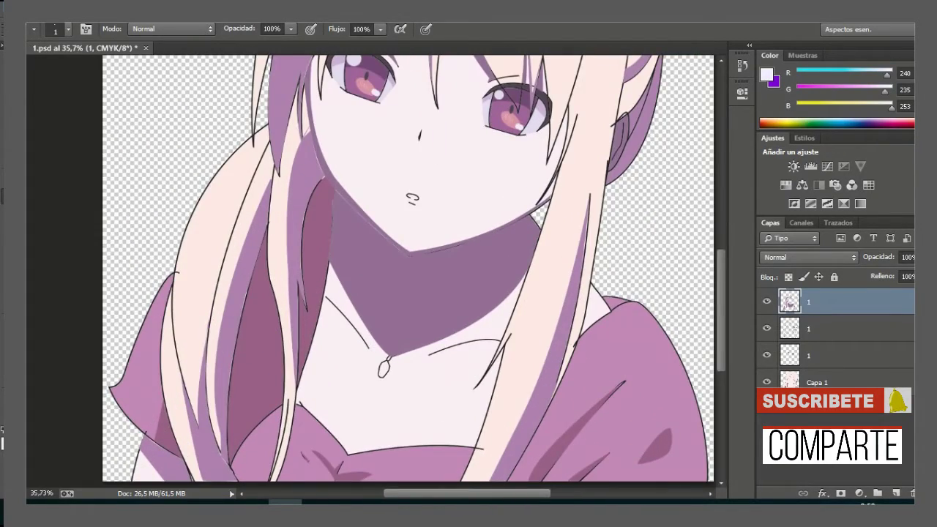
pyautogui.hotkey('shift', 'b')
pyautogui.scroll(3, 370, 271)
pyautogui.scroll(-5, 370, 271)
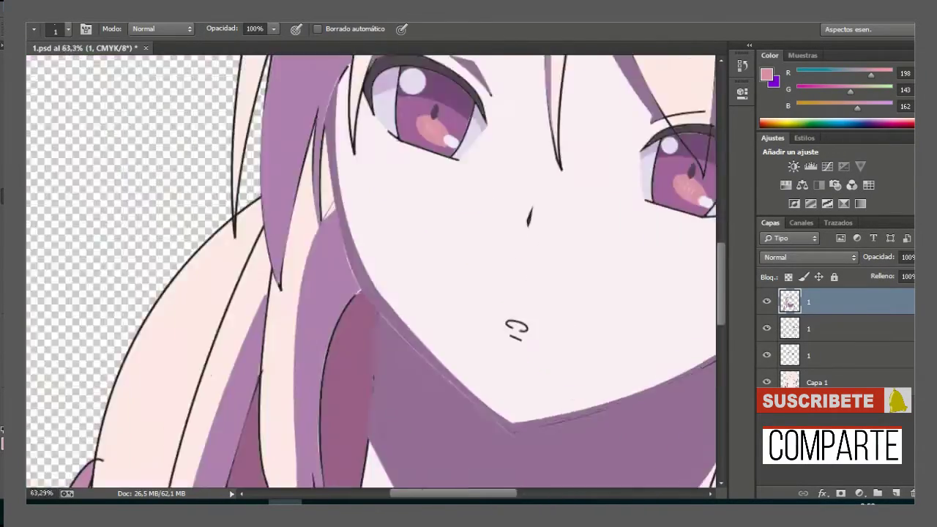
pyautogui.keyDown('alt'); pyautogui.click(766, 328); pyautogui.keyUp('alt')
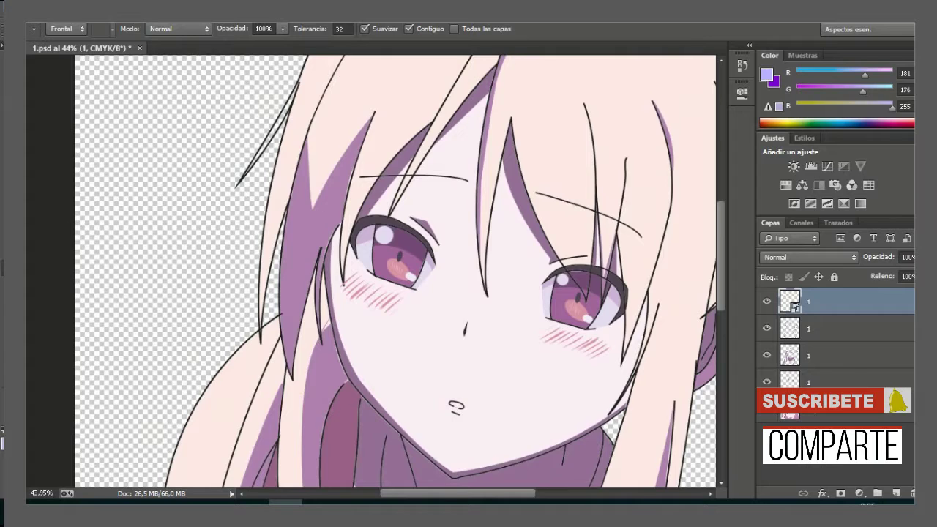
# Paint soft pink blush (RGB 198, 143, 162) over both cheeks on Capa 2 with a 126 px brush, at 68% layer opacity.
pyautogui.press('i')
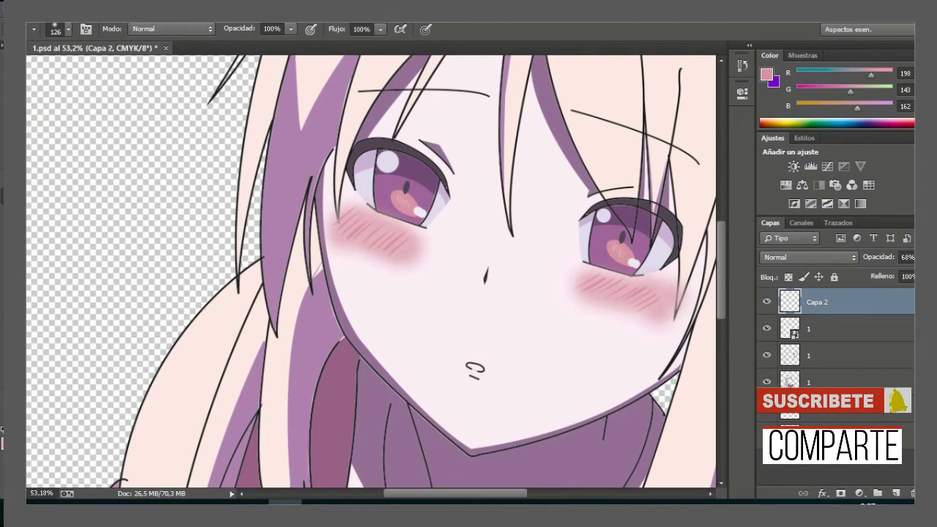
pyautogui.scroll(-5, 372, 271)
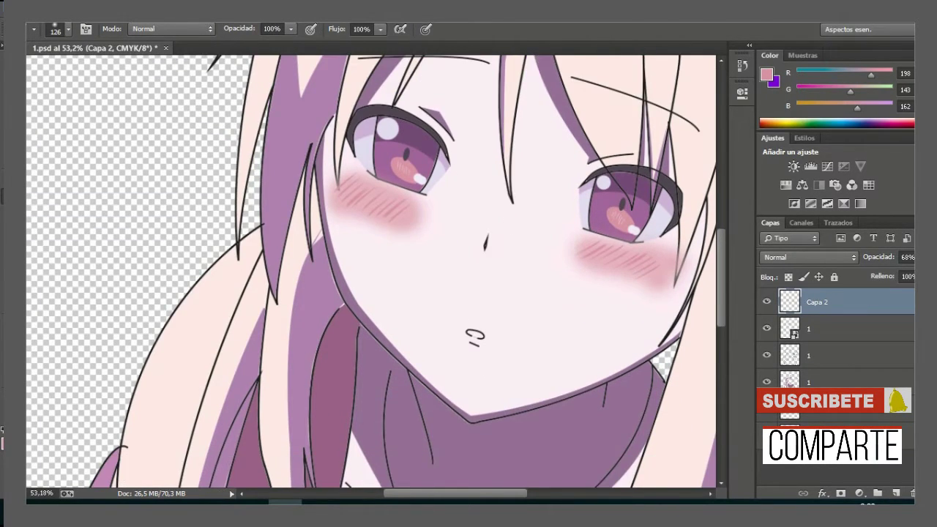